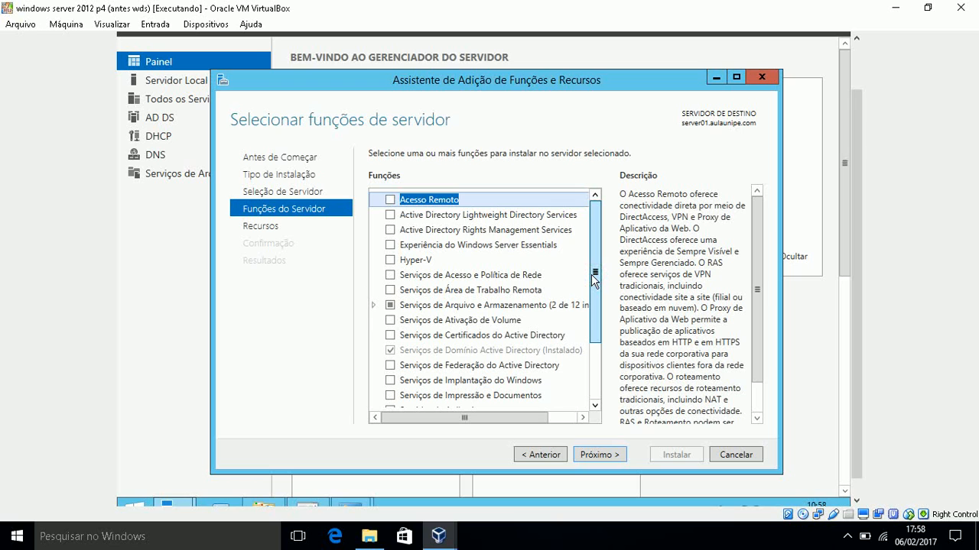
- Select the Serviços de Implantação do Windows role, add its required management tools, and continue to the features page
{"action": "left_click_drag", "start_coordinate": [595, 280], "coordinate": [596, 298]}
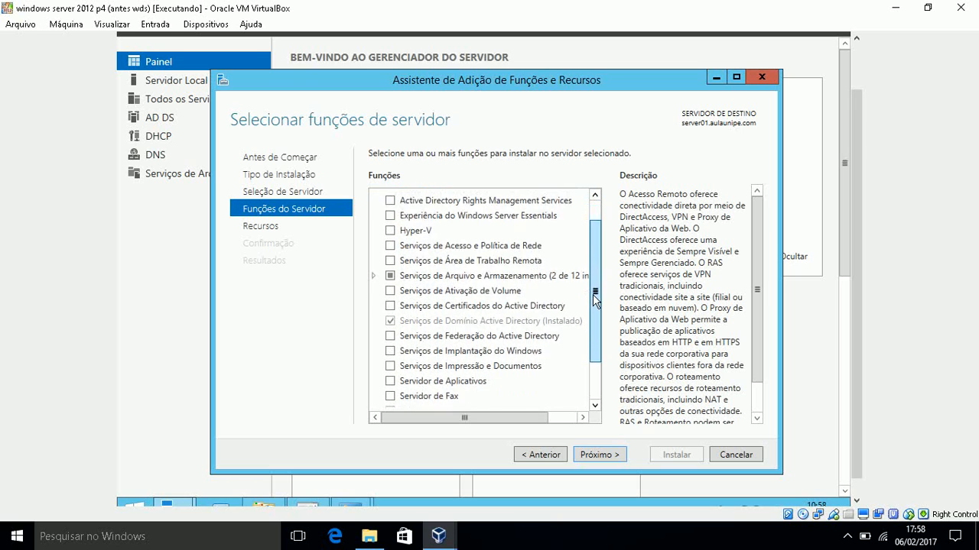
{"action": "left_click", "coordinate": [390, 349]}
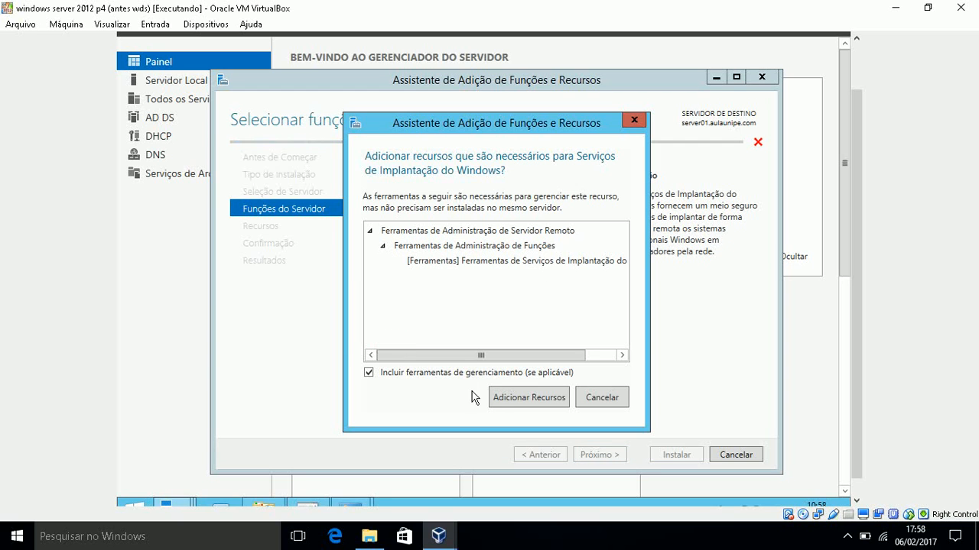
{"action": "left_click", "coordinate": [494, 397]}
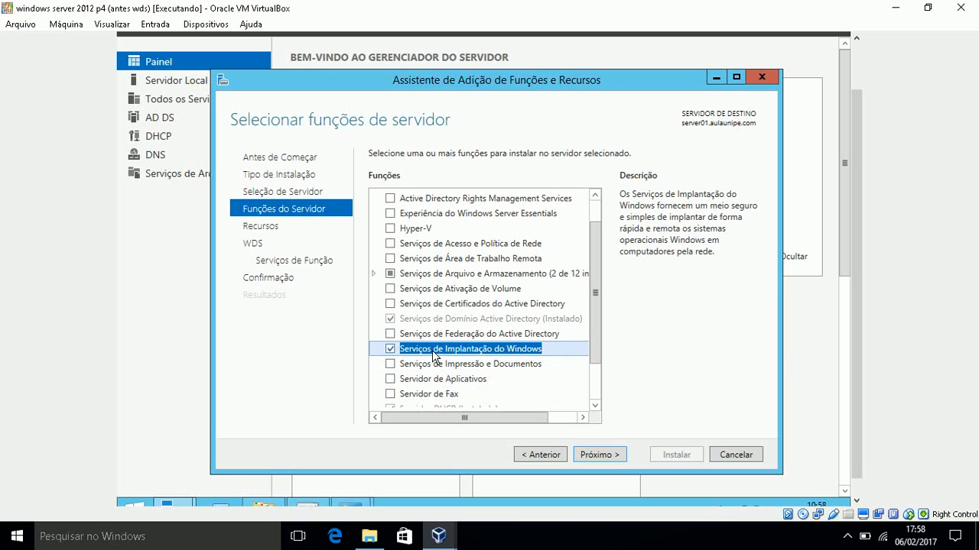
{"action": "left_click", "coordinate": [616, 458]}
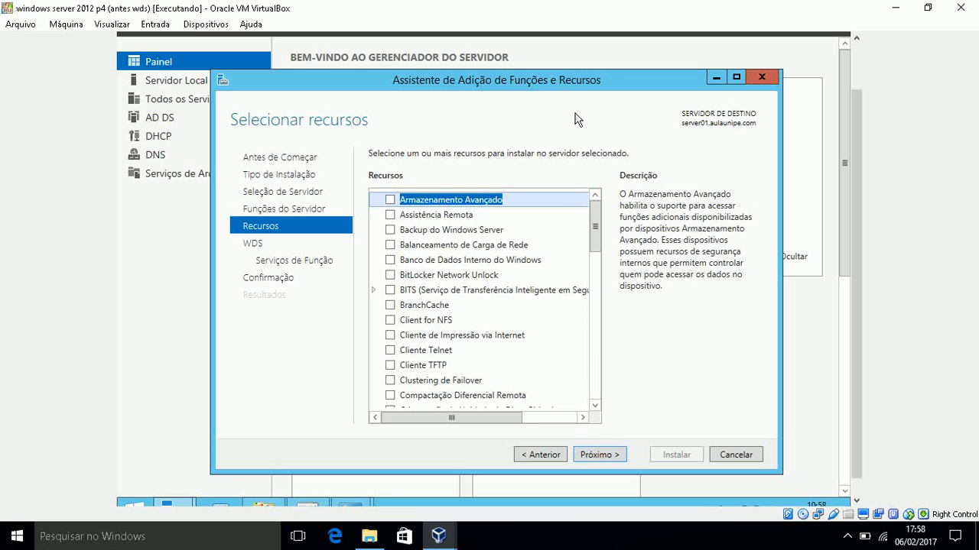
- Add no extra features, keep both Servidor de Implantação and Servidor de Transporte role services, and start the installation
{"action": "left_click", "coordinate": [663, 248]}
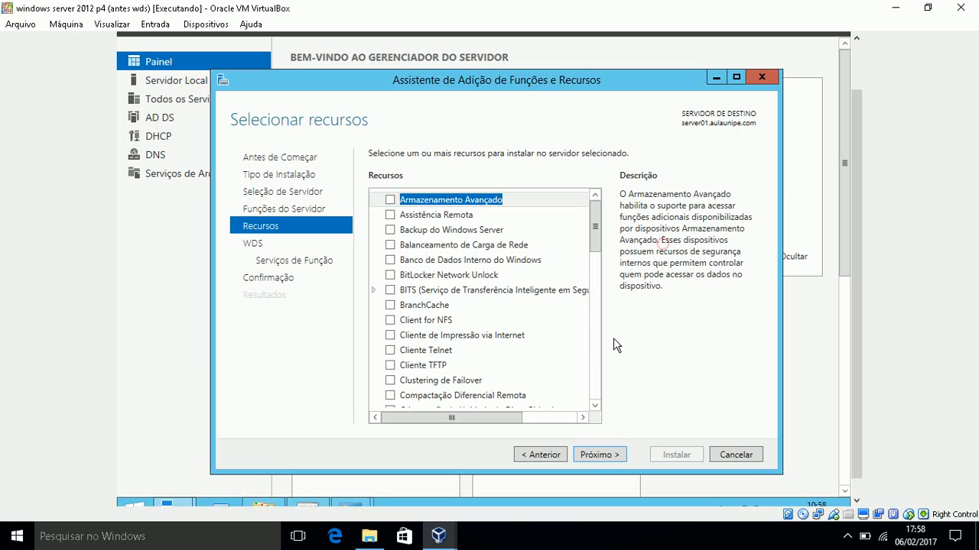
{"action": "left_click", "coordinate": [611, 455]}
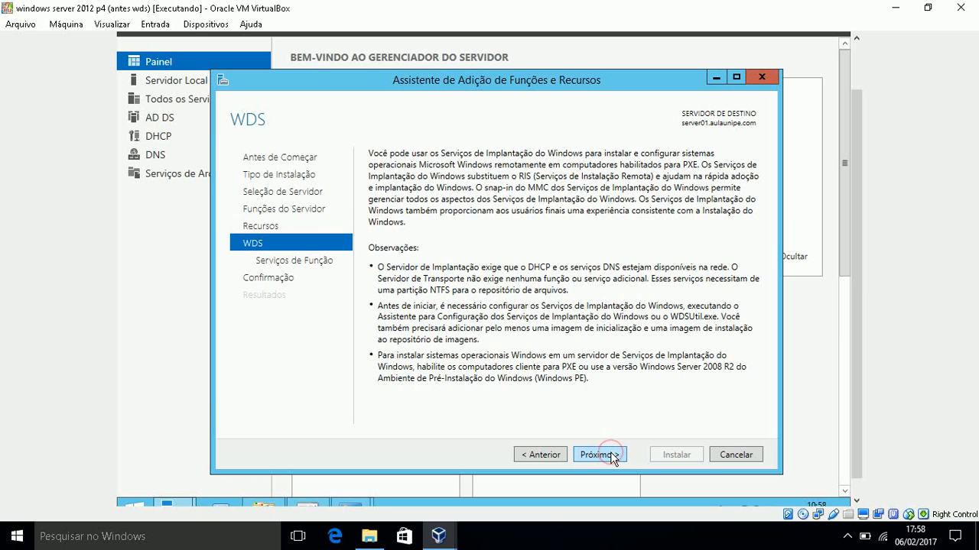
{"action": "left_click", "coordinate": [610, 456]}
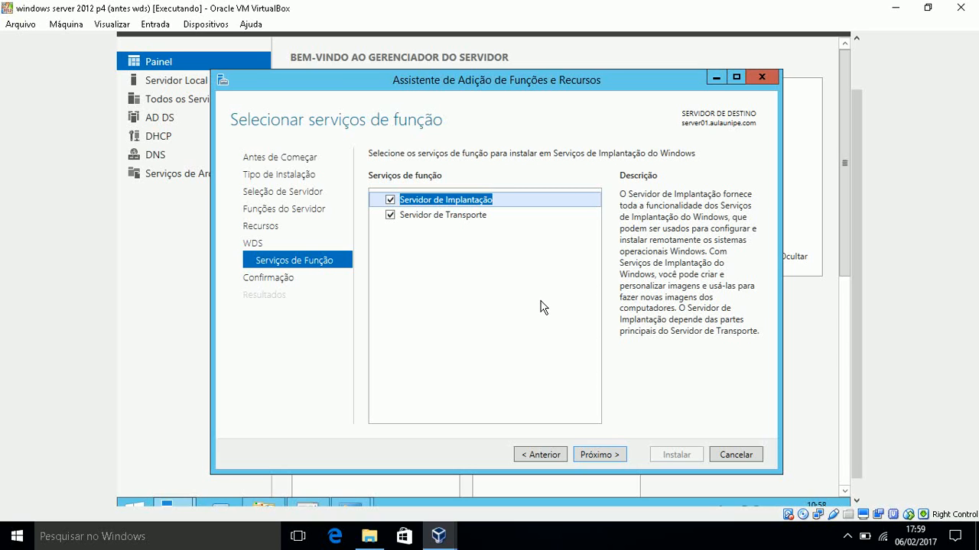
{"action": "left_click", "coordinate": [486, 217]}
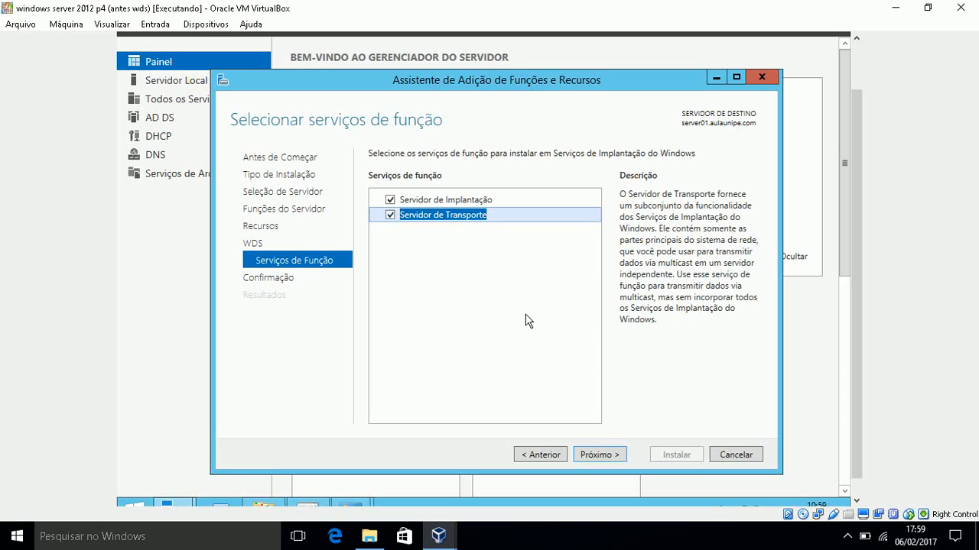
{"action": "left_click", "coordinate": [593, 455]}
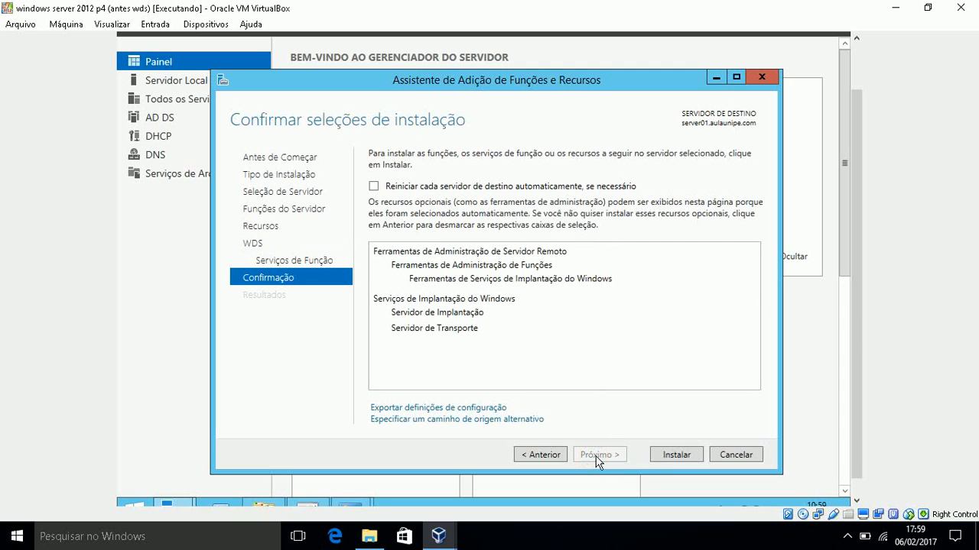
{"action": "left_click", "coordinate": [657, 455]}
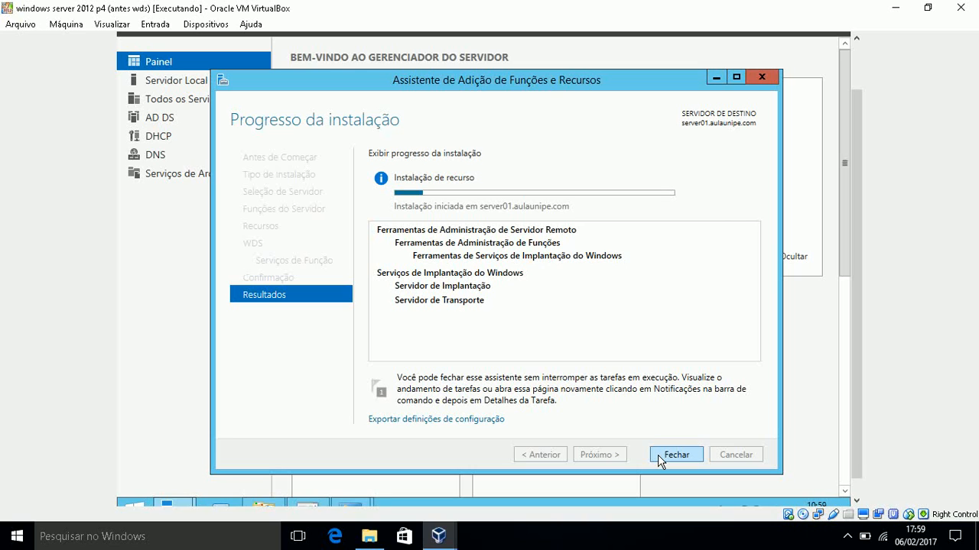
{"action": "left_click", "coordinate": [844, 539]}
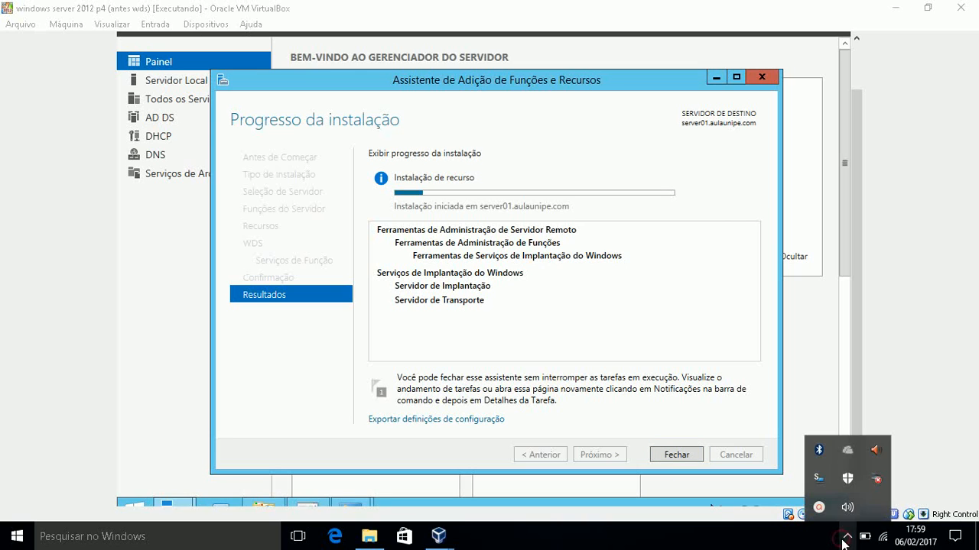
{"action": "left_click", "coordinate": [819, 508]}
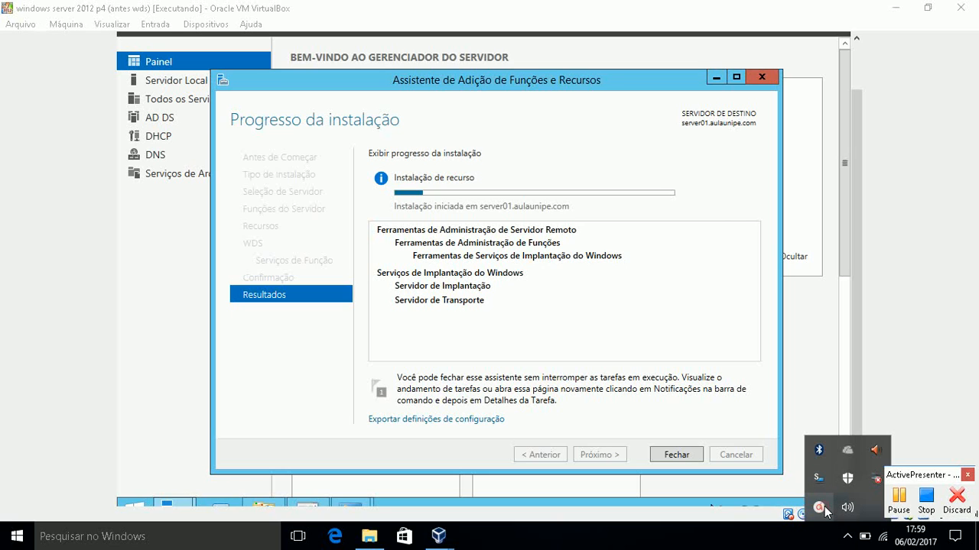
{"action": "left_click", "coordinate": [900, 505]}
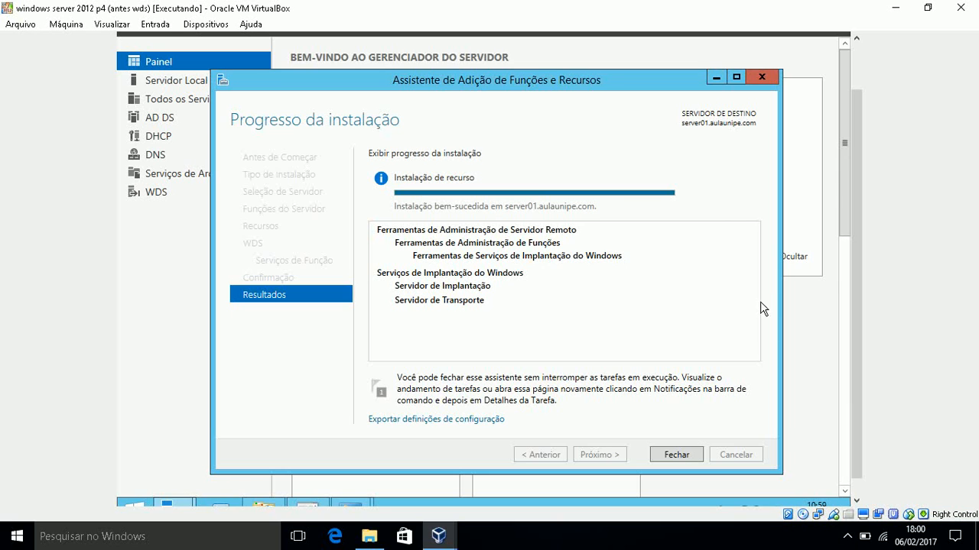
{"action": "left_click", "coordinate": [844, 544]}
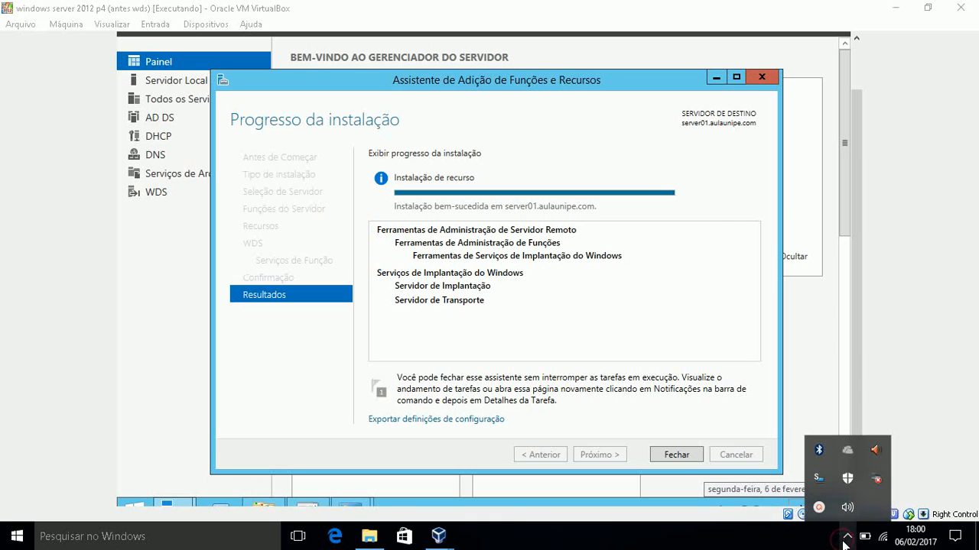
{"action": "left_click", "coordinate": [816, 512]}
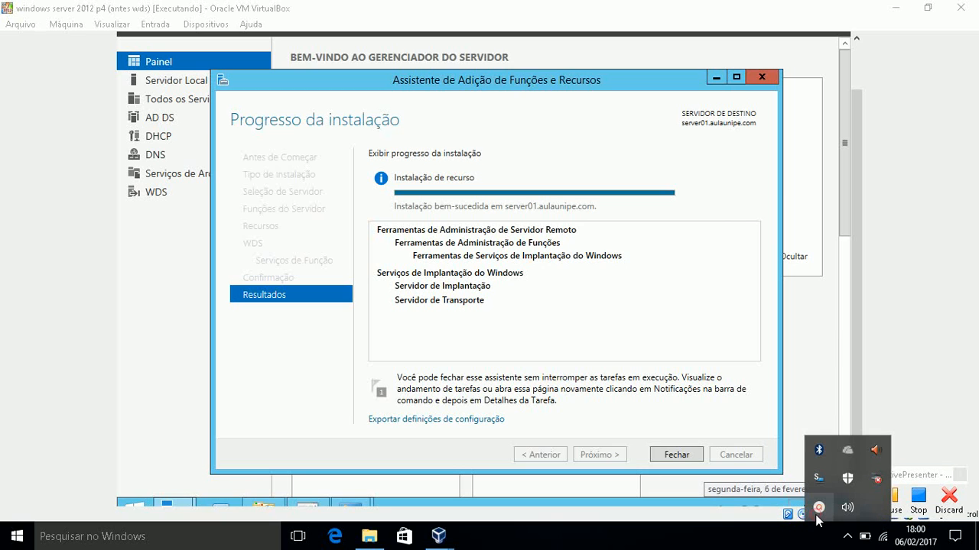
{"action": "left_click", "coordinate": [663, 192]}
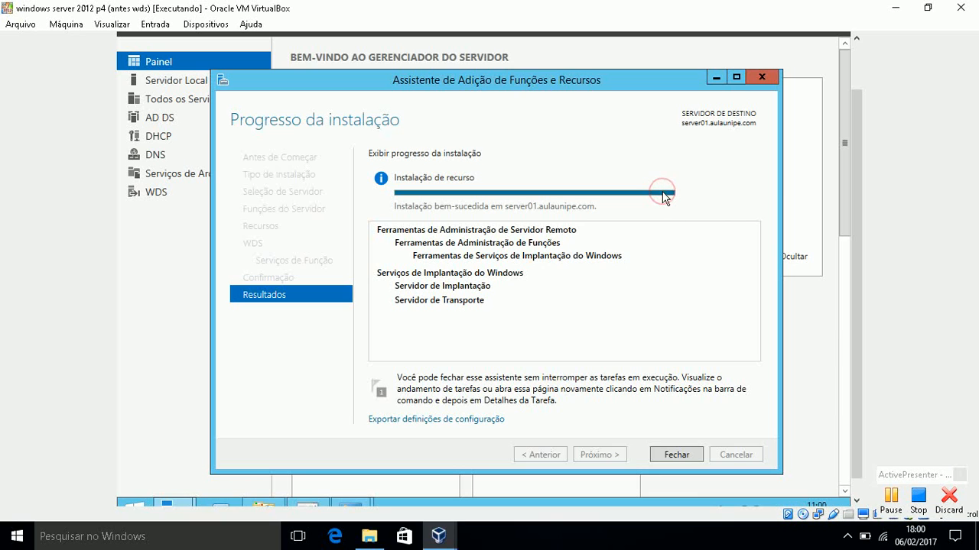
- Close the role installation wizard and the Ferramentas Administrativas window
{"action": "mouse_move", "coordinate": [666, 198]}
{"action": "left_click", "coordinate": [676, 455]}
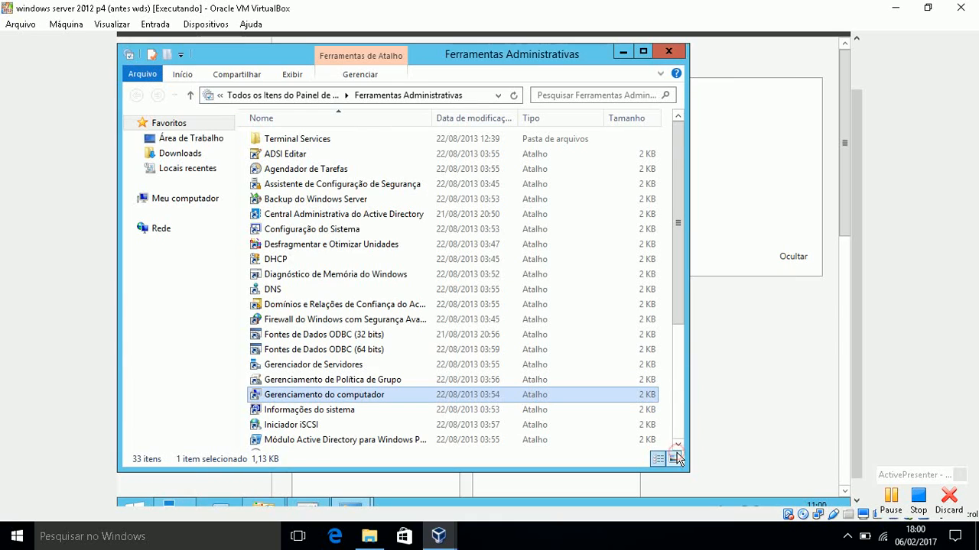
{"action": "left_click", "coordinate": [676, 51]}
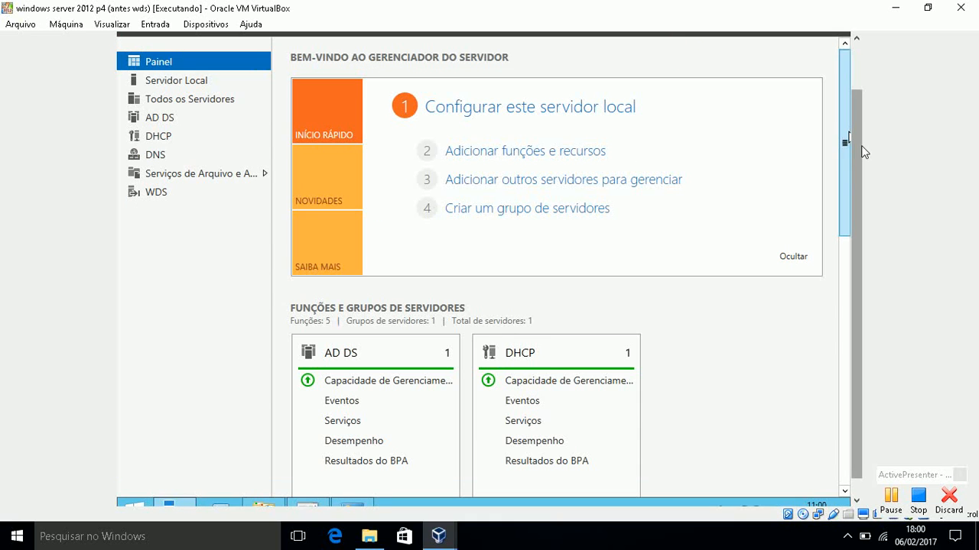
- Open the Serviços de Implantação do Windows console, expand its Servidores node, and maximize the console window
{"action": "left_click_drag", "start_coordinate": [857, 149], "coordinate": [859, 93]}
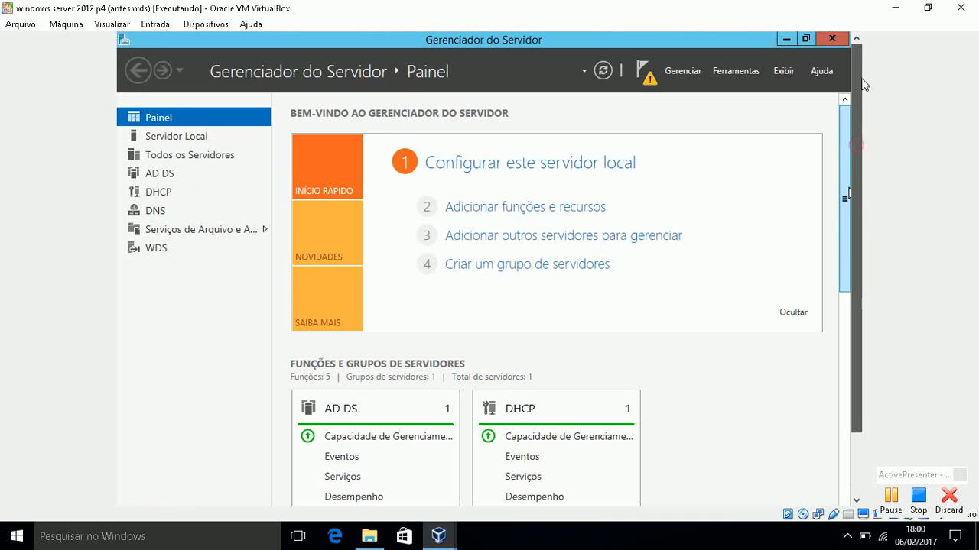
{"action": "left_click", "coordinate": [725, 71]}
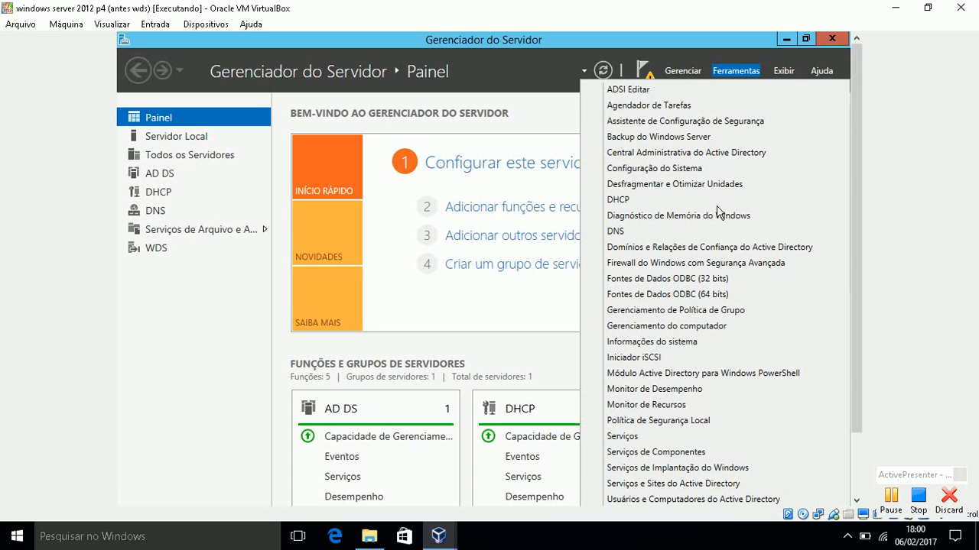
{"action": "left_click", "coordinate": [690, 468]}
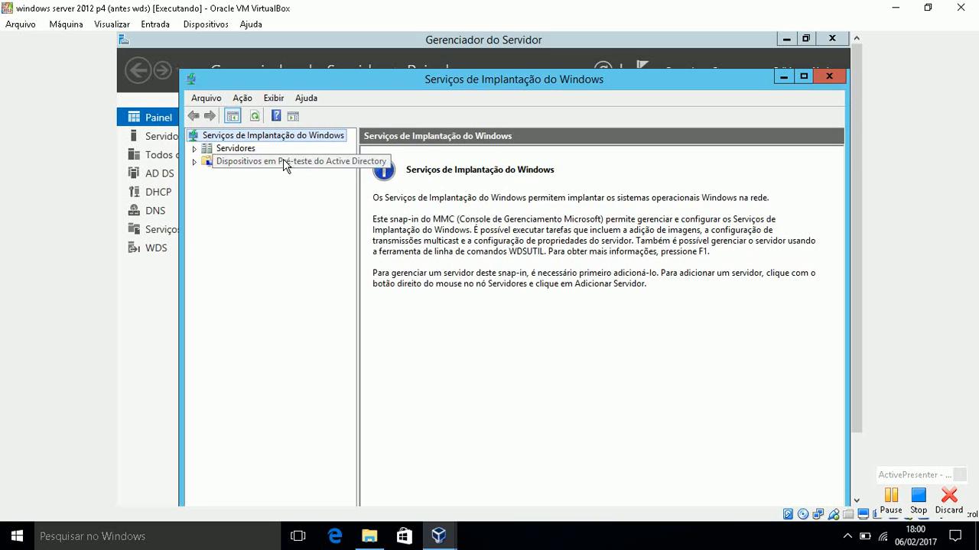
{"action": "left_click", "coordinate": [237, 148]}
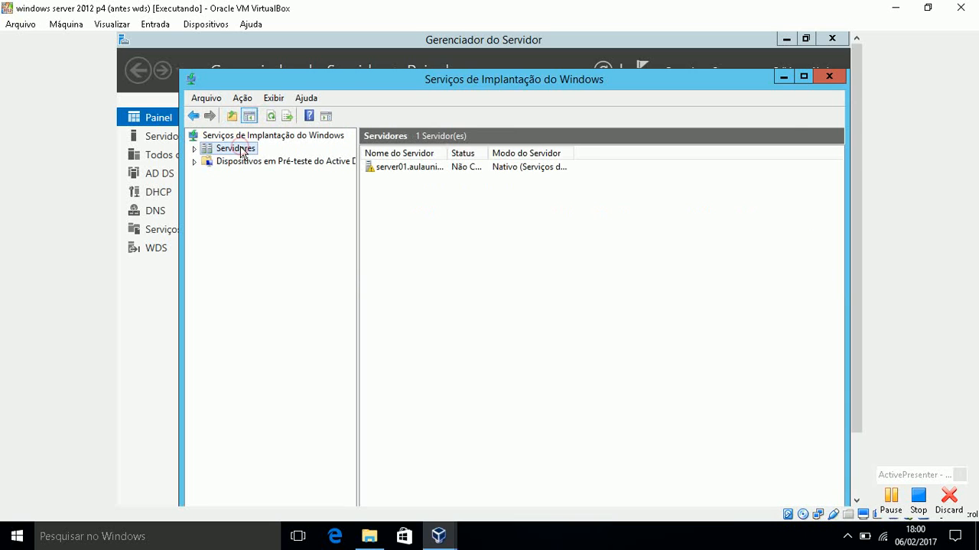
{"action": "left_click", "coordinate": [195, 150]}
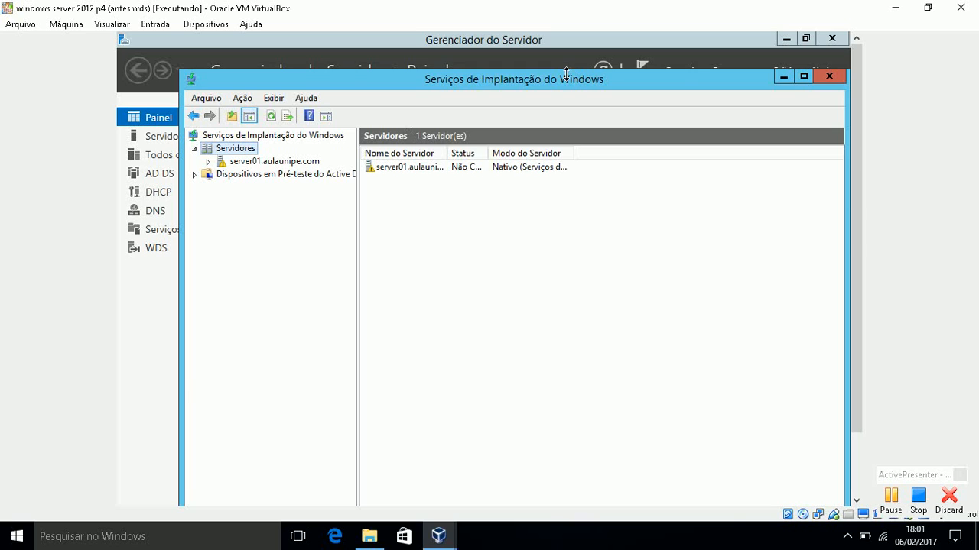
{"action": "left_click_drag", "start_coordinate": [565, 74], "coordinate": [560, 134]}
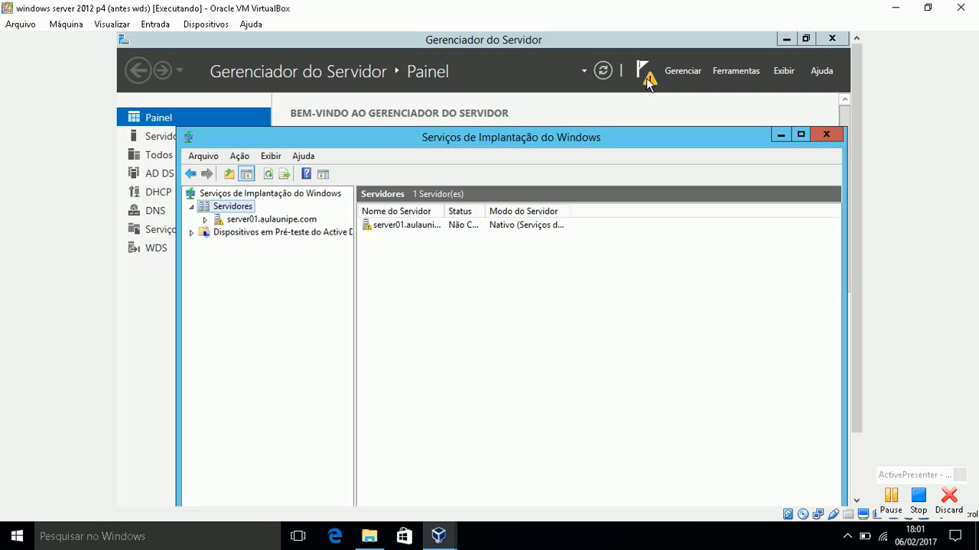
{"action": "left_click", "coordinate": [798, 138]}
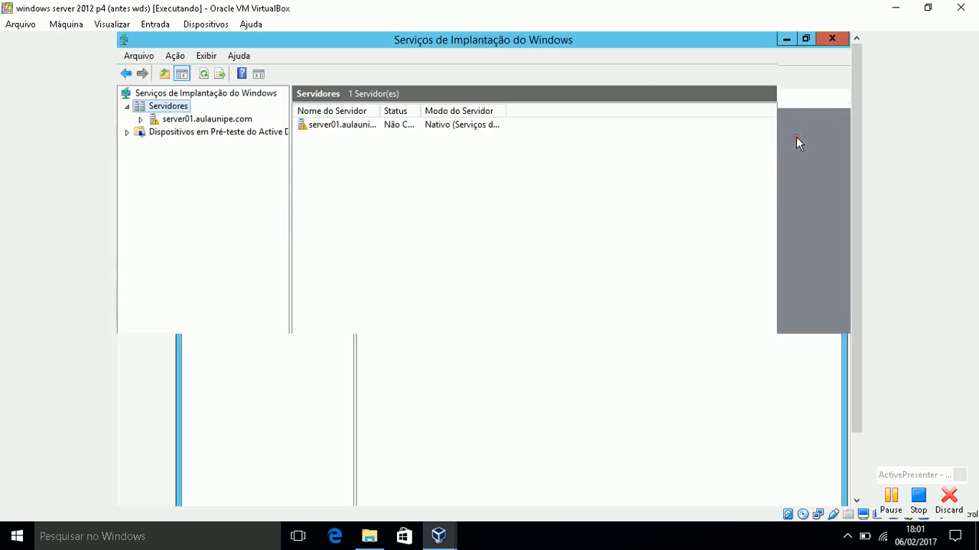
- Start configuring server01.aulaunipe.com and advance through the introduction and installation options to the remote installation folder page
{"action": "left_click", "coordinate": [203, 120]}
{"action": "right_click", "coordinate": [204, 120]}
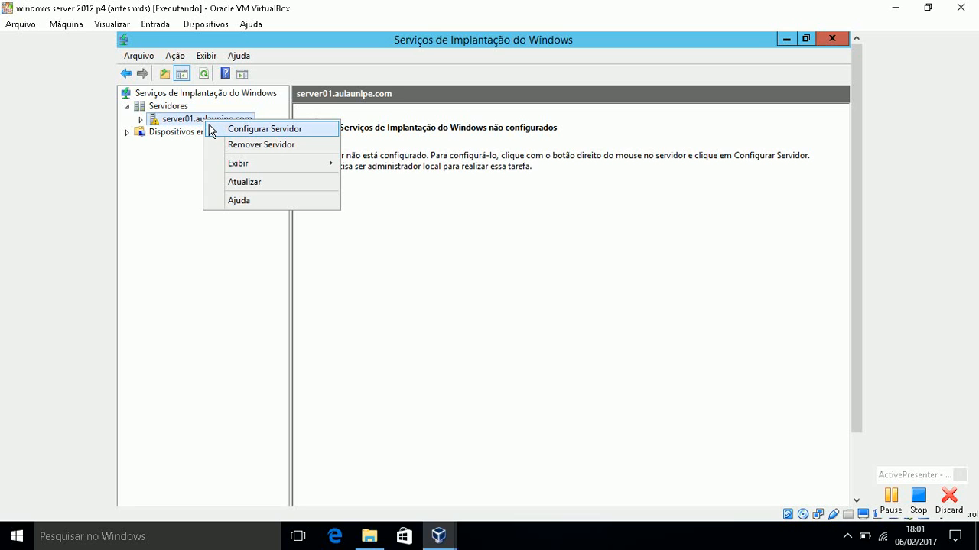
{"action": "left_click", "coordinate": [211, 130]}
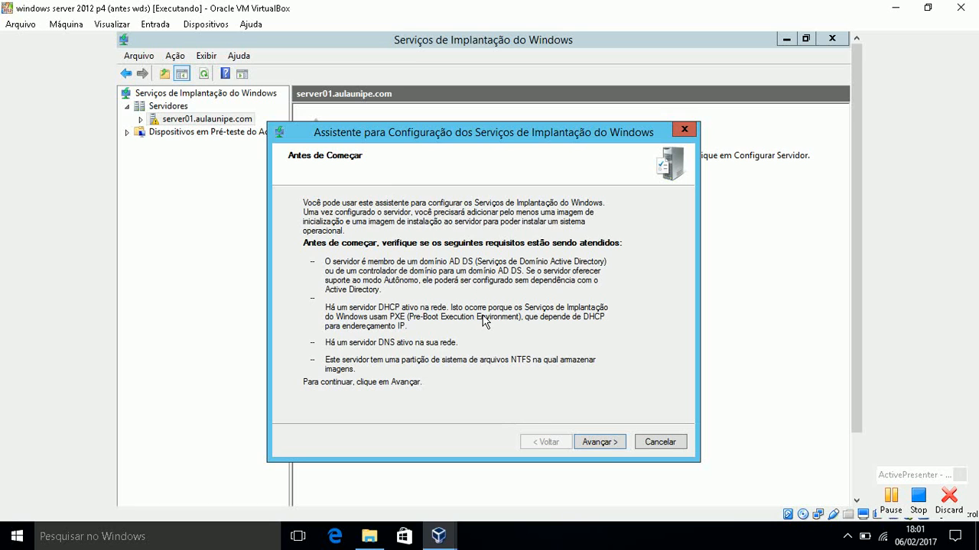
{"action": "left_click", "coordinate": [599, 443]}
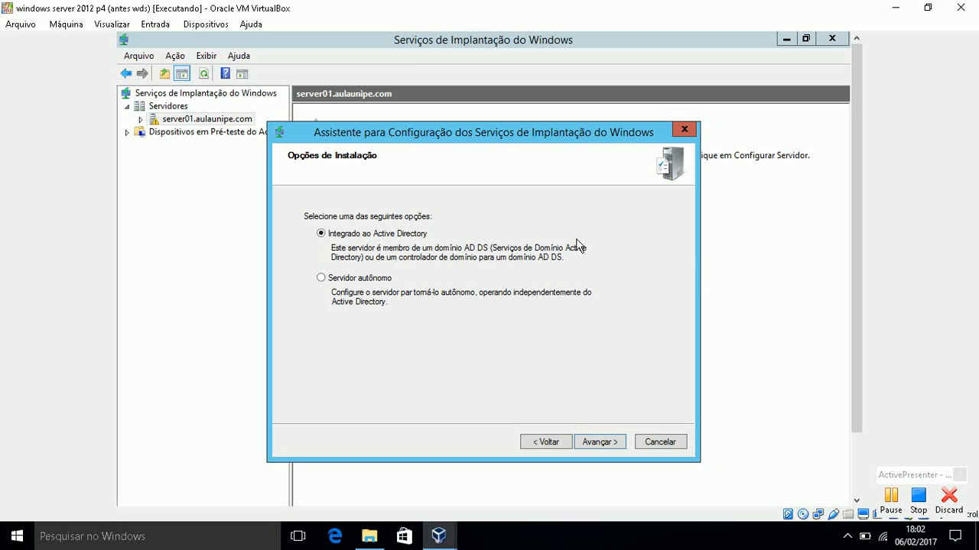
{"action": "left_click", "coordinate": [351, 285]}
{"action": "left_click", "coordinate": [591, 437]}
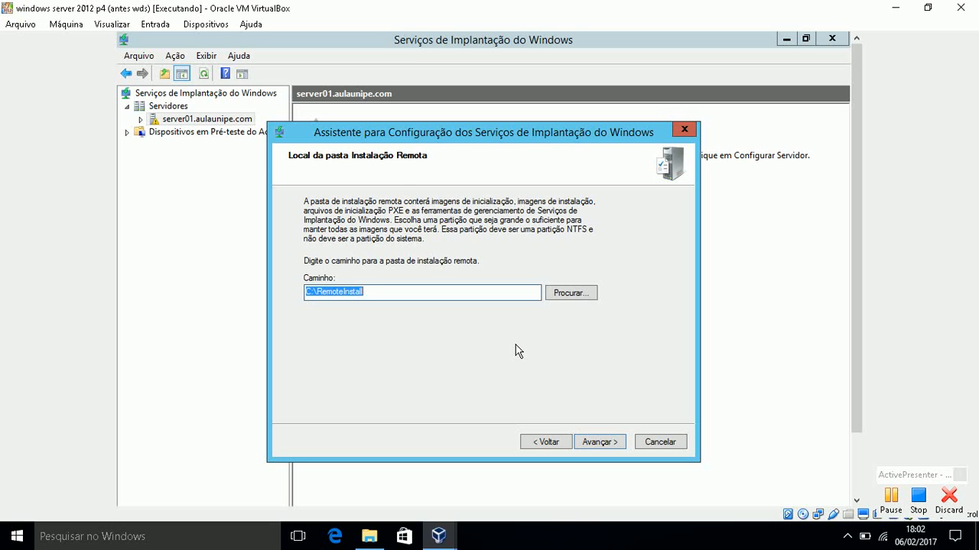
- Browse to the dados (M:) drive and choose it as the location for the remote installation folder
{"action": "left_click", "coordinate": [574, 295]}
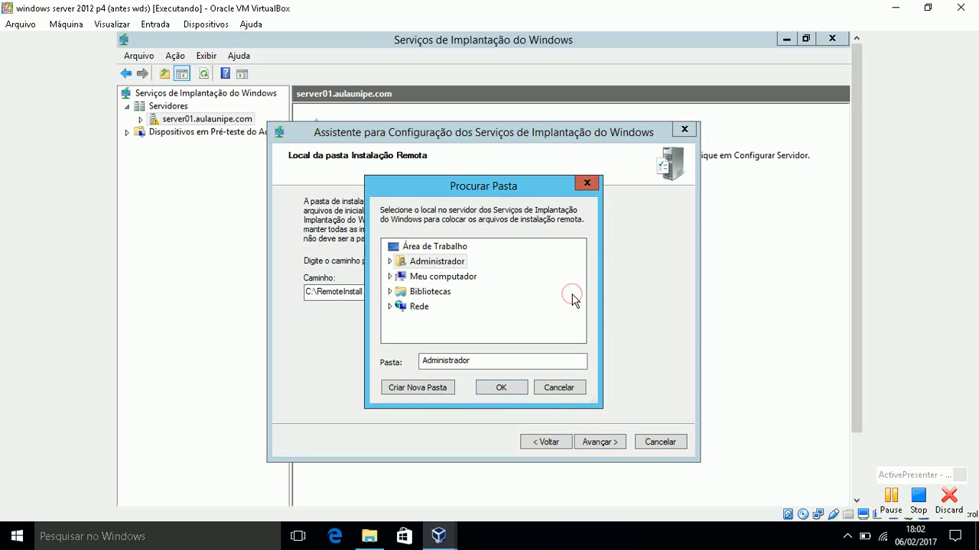
{"action": "double_click", "coordinate": [403, 279]}
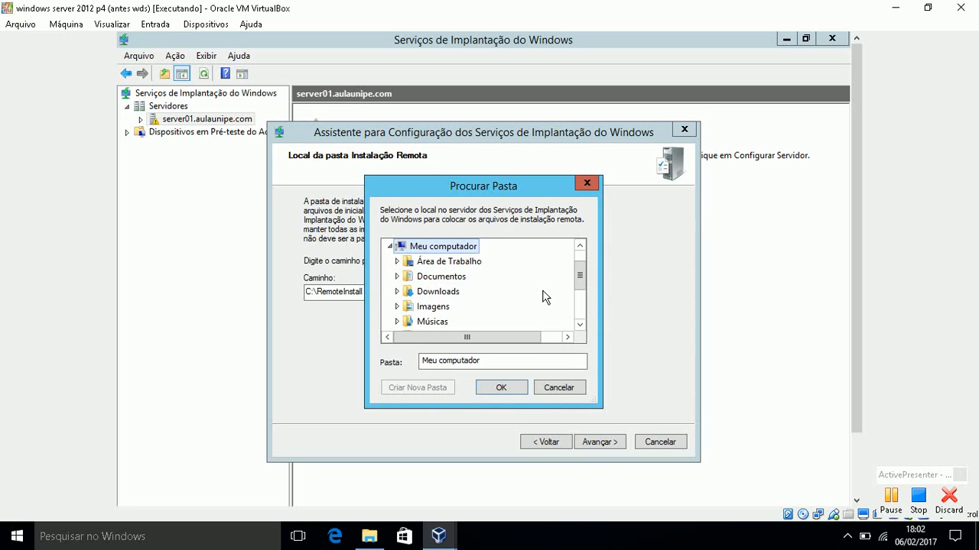
{"action": "left_click_drag", "start_coordinate": [580, 277], "coordinate": [579, 317]}
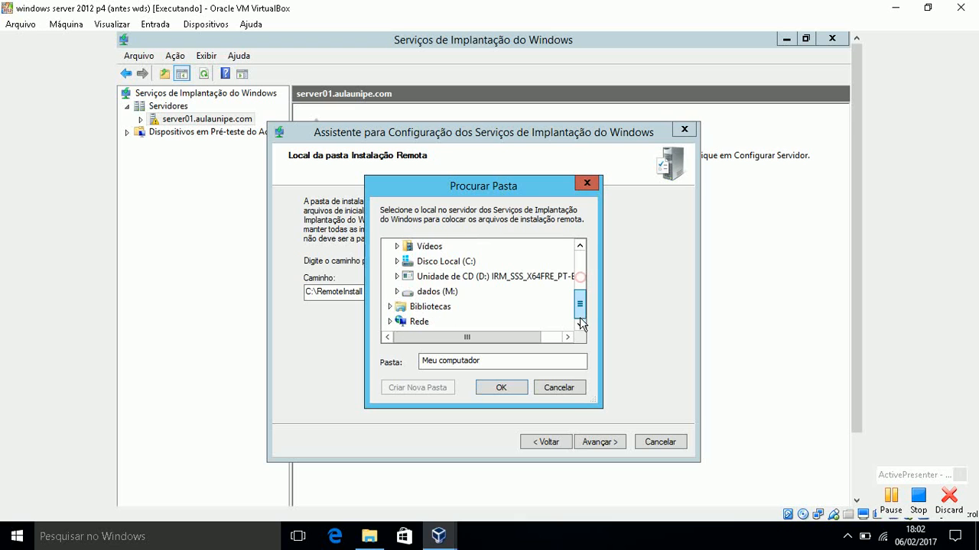
{"action": "left_click", "coordinate": [443, 292]}
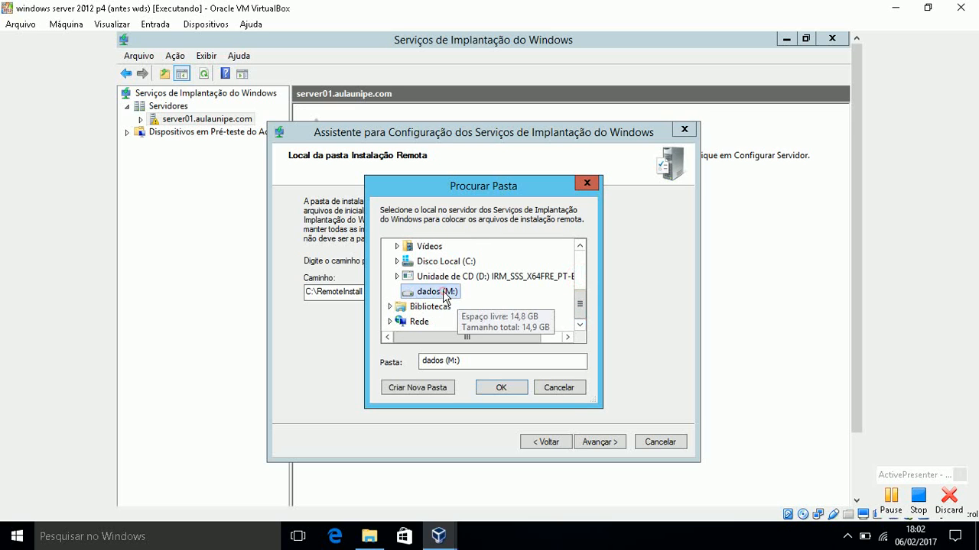
{"action": "left_click", "coordinate": [484, 391]}
- Complete the remote installation folder path as M:\imagens and continue the configuration
{"action": "left_click", "coordinate": [377, 294]}
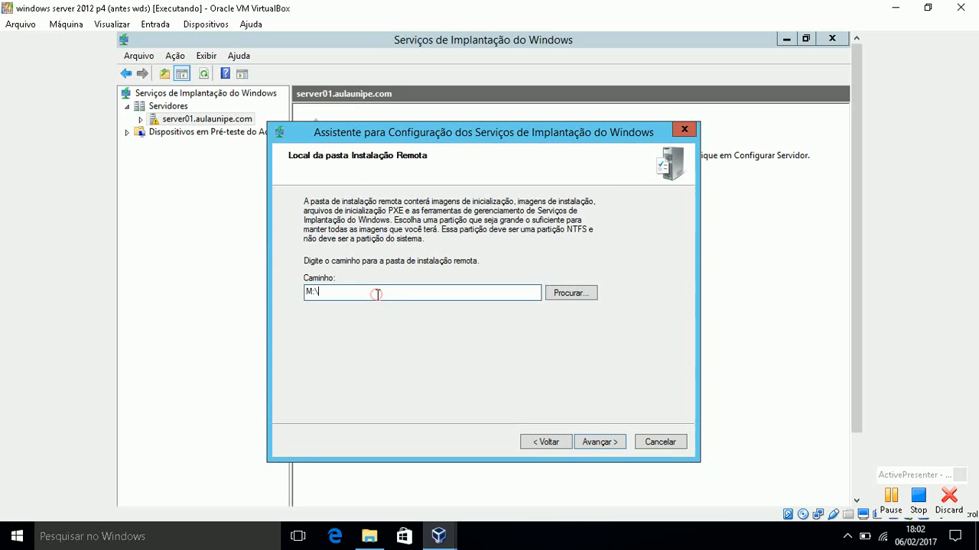
{"action": "type", "text": "imagens"}
{"action": "key", "text": "BackSpace"}
{"action": "key", "text": "BackSpace"}
{"action": "key", "text": "BackSpace"}
{"action": "type", "text": "gen"}
{"action": "key", "text": "BackSpace"}
{"action": "key", "text": "BackSpace"}
{"action": "key", "text": "BackSpace"}
{"action": "type", "text": "ens"}
{"action": "left_click", "coordinate": [591, 443]}
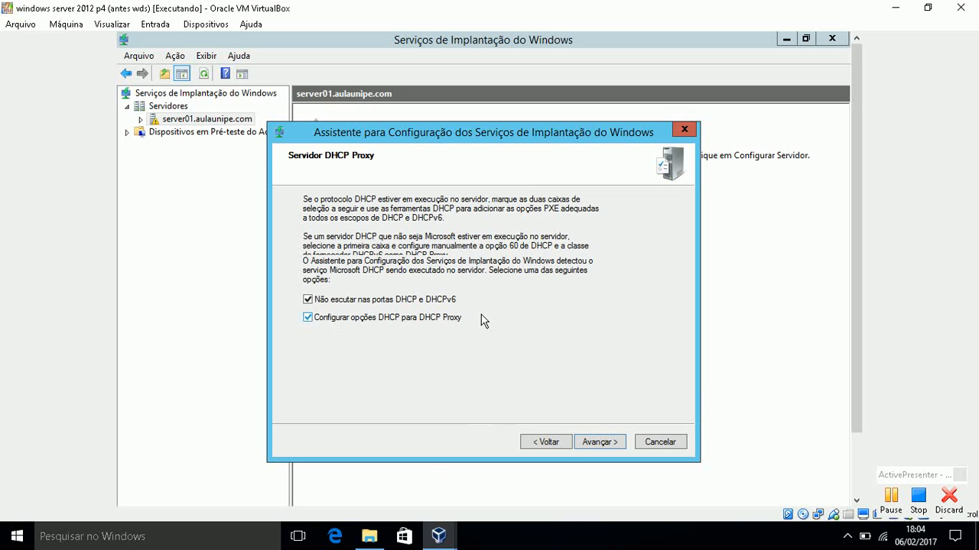
- Accept the DHCP Proxy options, set the PXE server to respond to all known and unknown client computers, and finish the configuration
{"action": "left_click", "coordinate": [598, 441]}
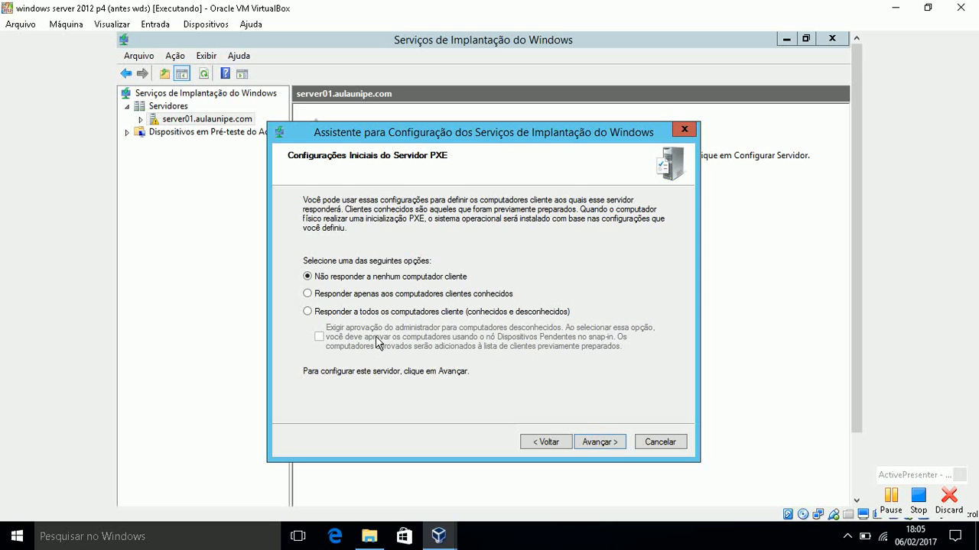
{"action": "left_click", "coordinate": [349, 314]}
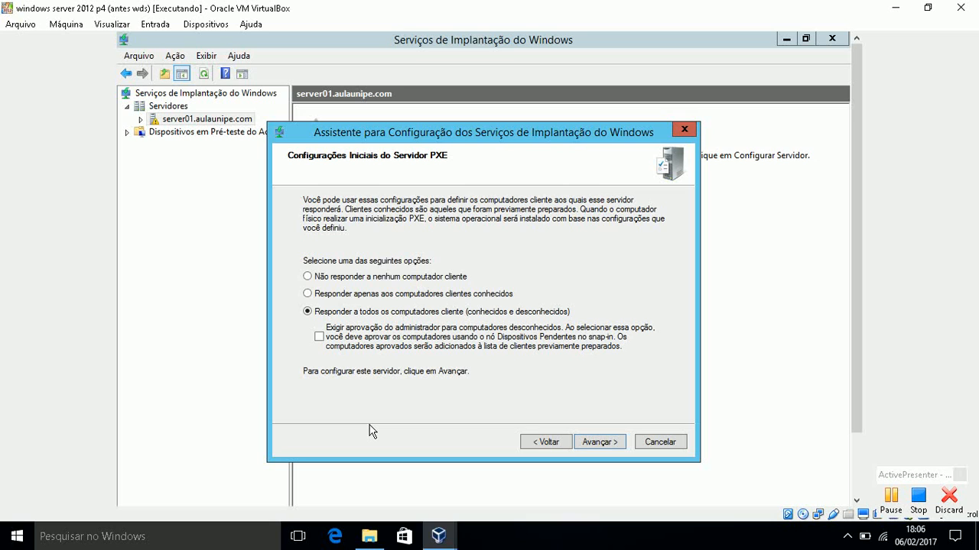
{"action": "left_click", "coordinate": [593, 447]}
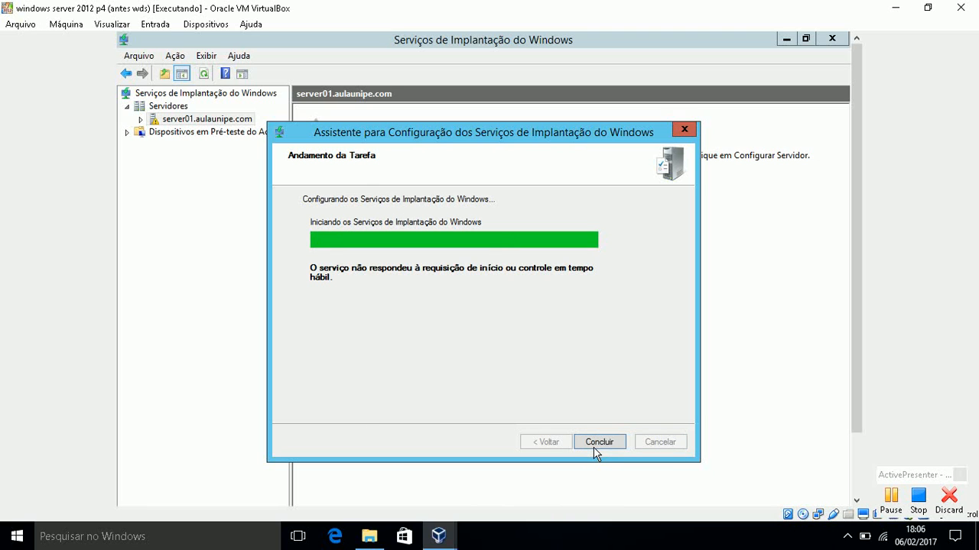
{"action": "left_click", "coordinate": [594, 443]}
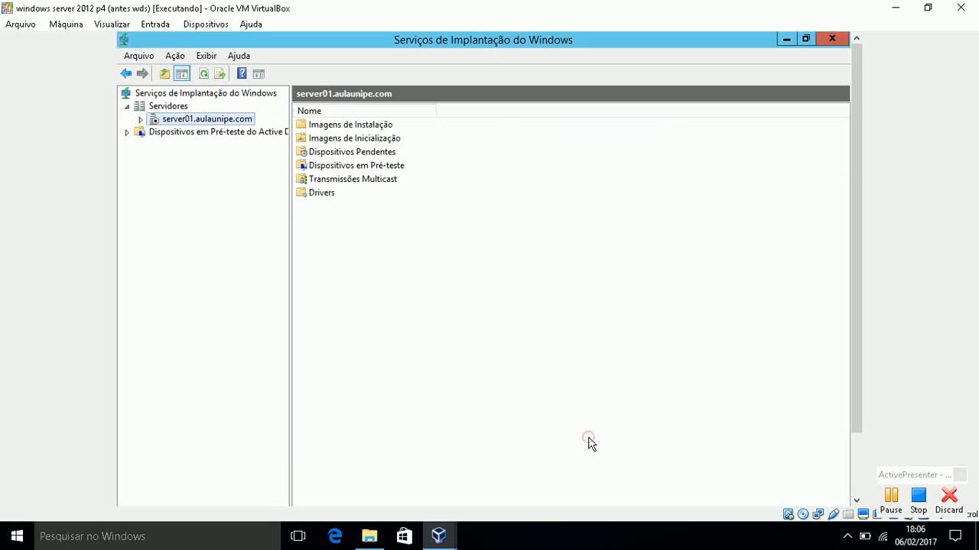
- Review the properties of server01.aulaunipe.com, from PXE response, boot and client settings through DHCP, TFTP, network, advanced and multicast
{"action": "right_click", "coordinate": [230, 124]}
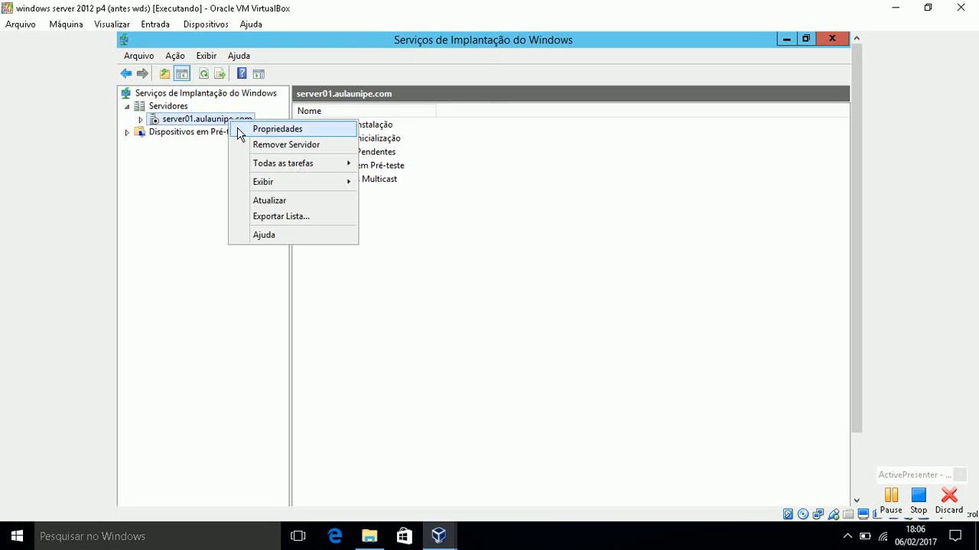
{"action": "left_click", "coordinate": [246, 131]}
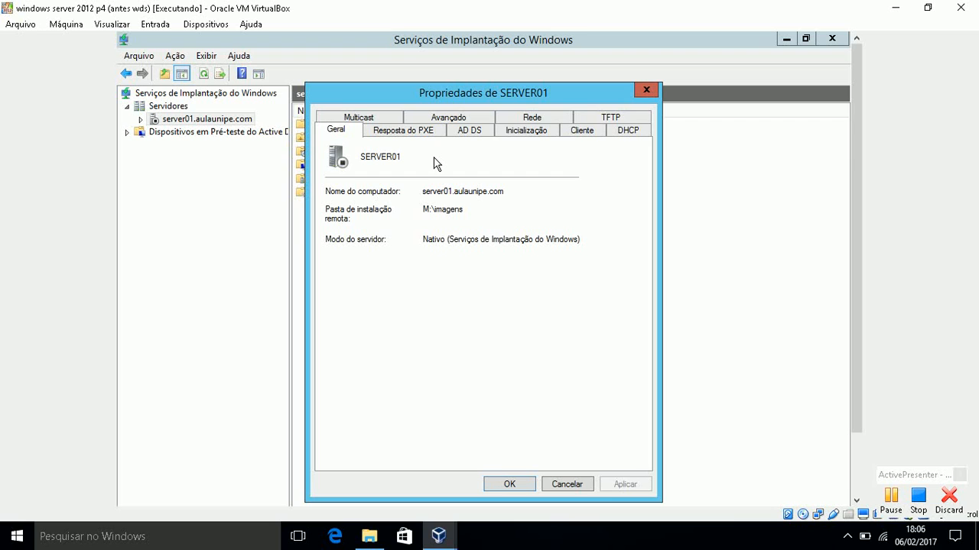
{"action": "left_click", "coordinate": [401, 132]}
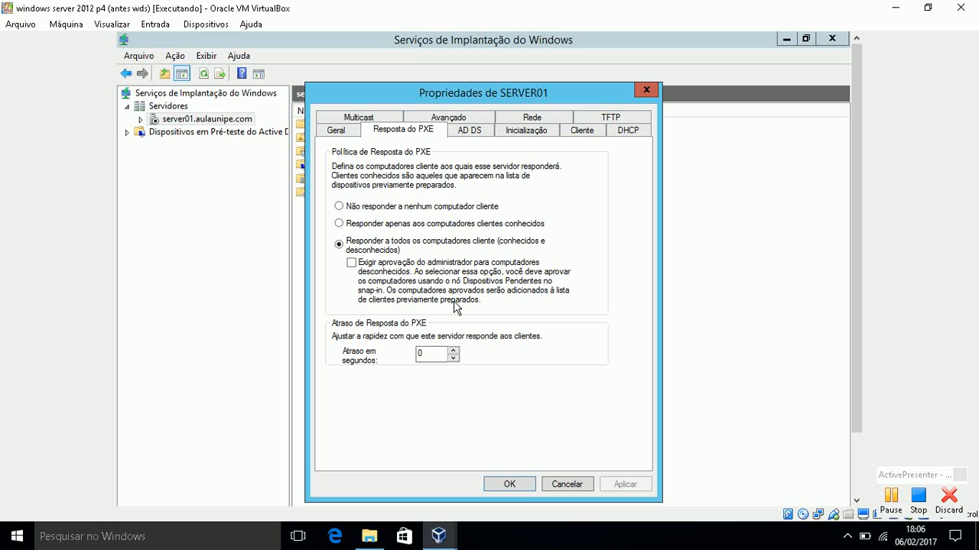
{"action": "left_click", "coordinate": [465, 132]}
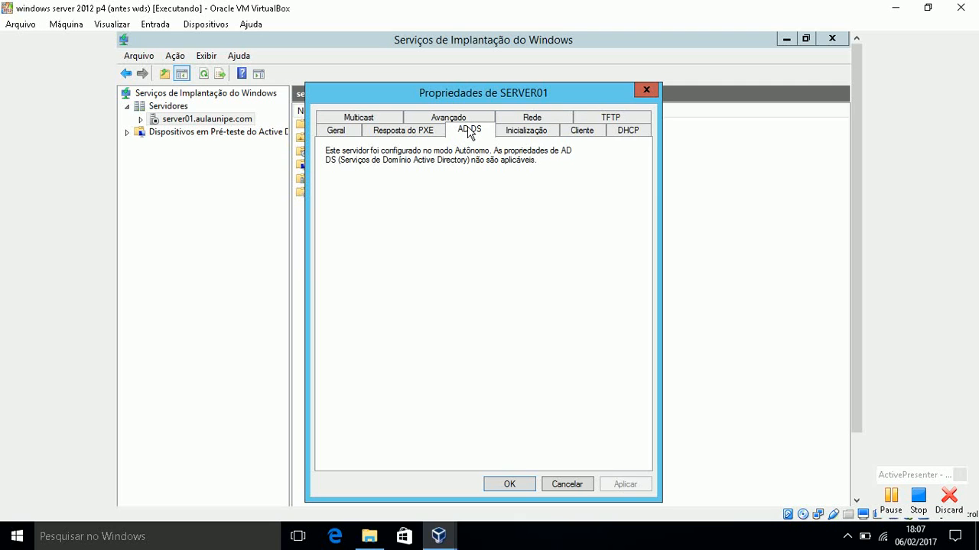
{"action": "left_click", "coordinate": [526, 133]}
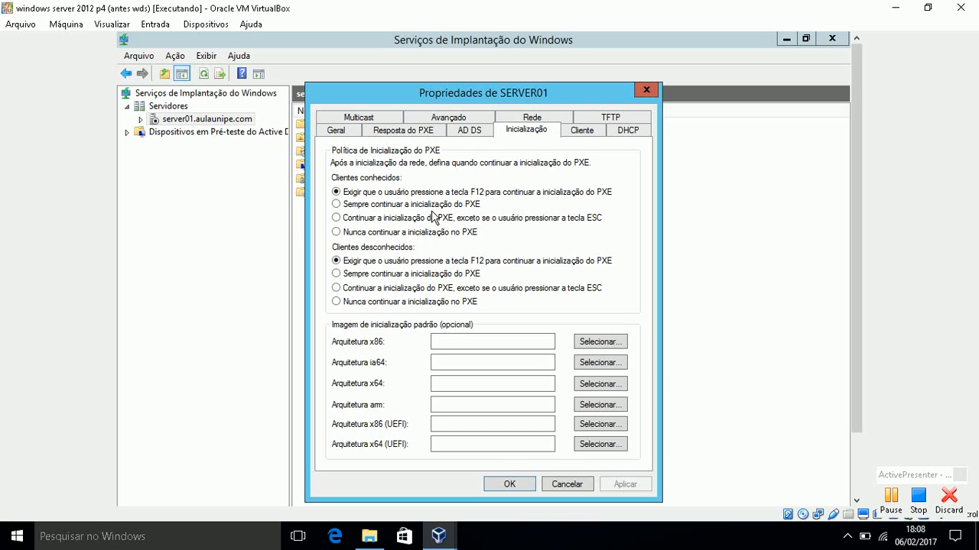
{"action": "left_click", "coordinate": [580, 132]}
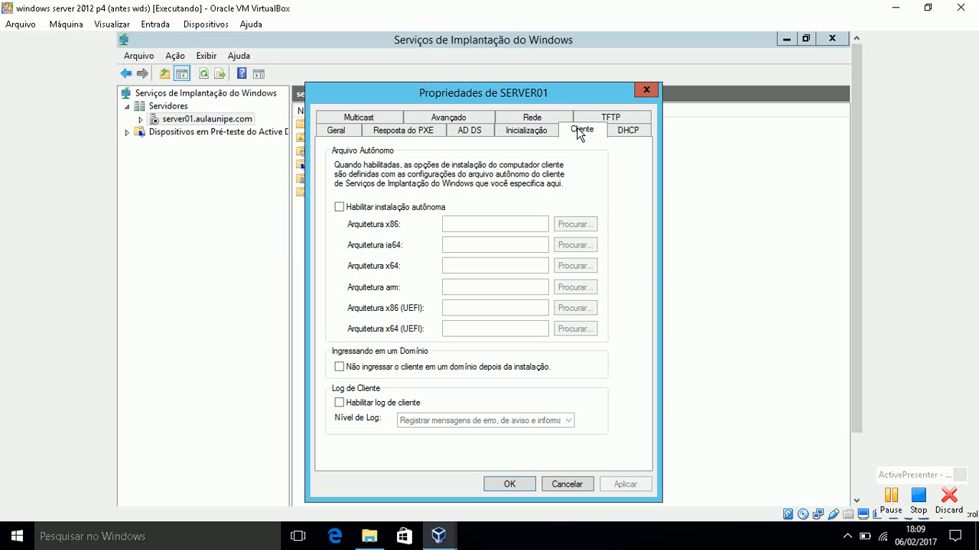
{"action": "left_click", "coordinate": [625, 130]}
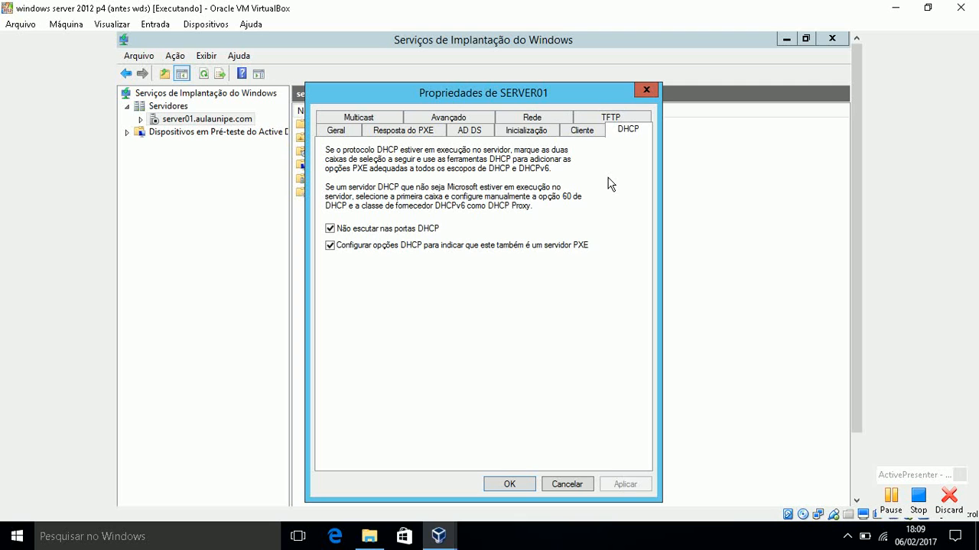
{"action": "left_click", "coordinate": [597, 120]}
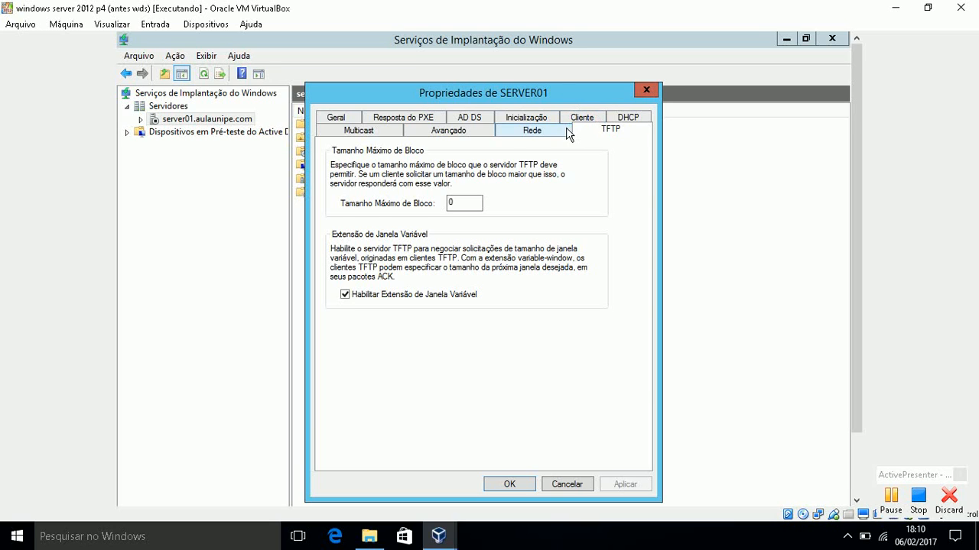
{"action": "left_click", "coordinate": [565, 130]}
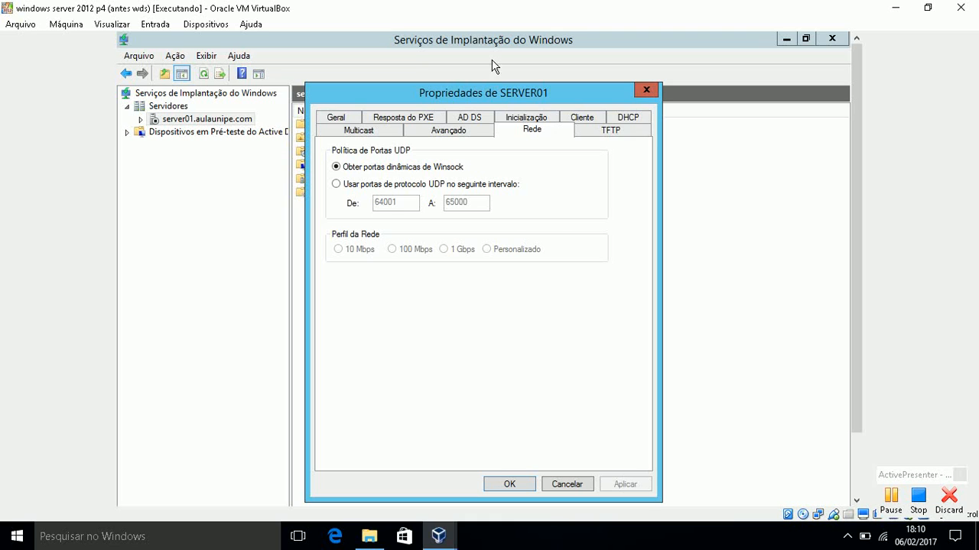
{"action": "left_click", "coordinate": [458, 136]}
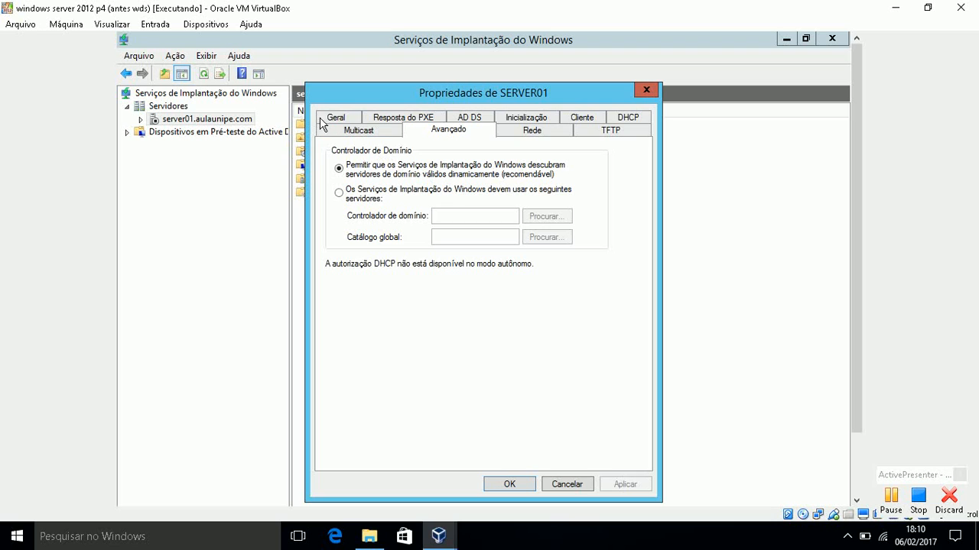
{"action": "left_click", "coordinate": [341, 132]}
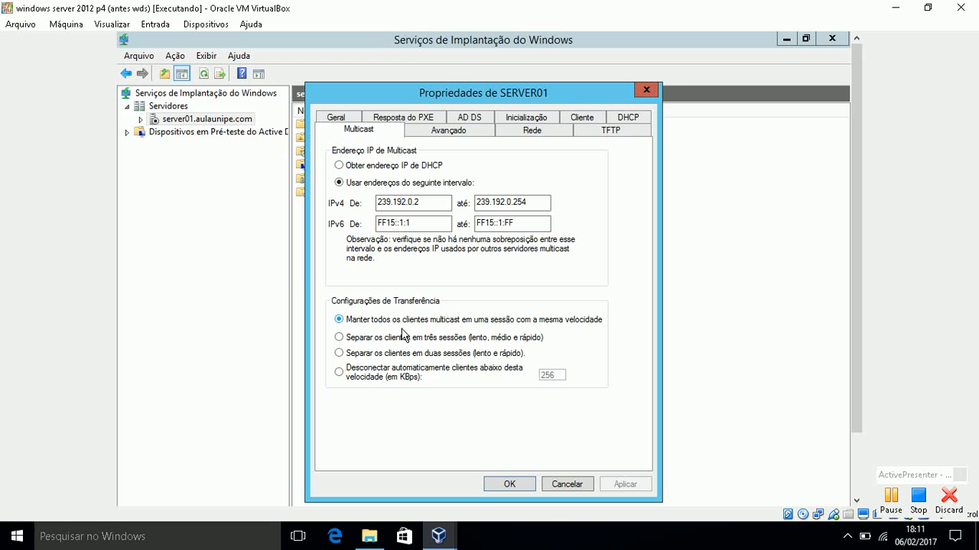
{"action": "left_click", "coordinate": [436, 400]}
{"action": "left_click", "coordinate": [506, 484]}
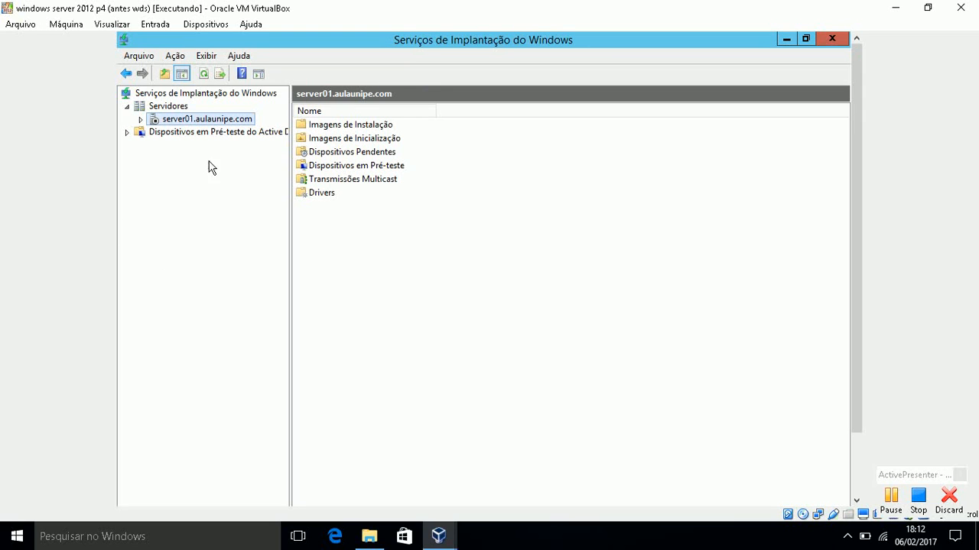
- Start adding an install image under Imagens de Instalação of server01.aulaunipe.com and create an image group named Financeiro for it
{"action": "left_click", "coordinate": [140, 120]}
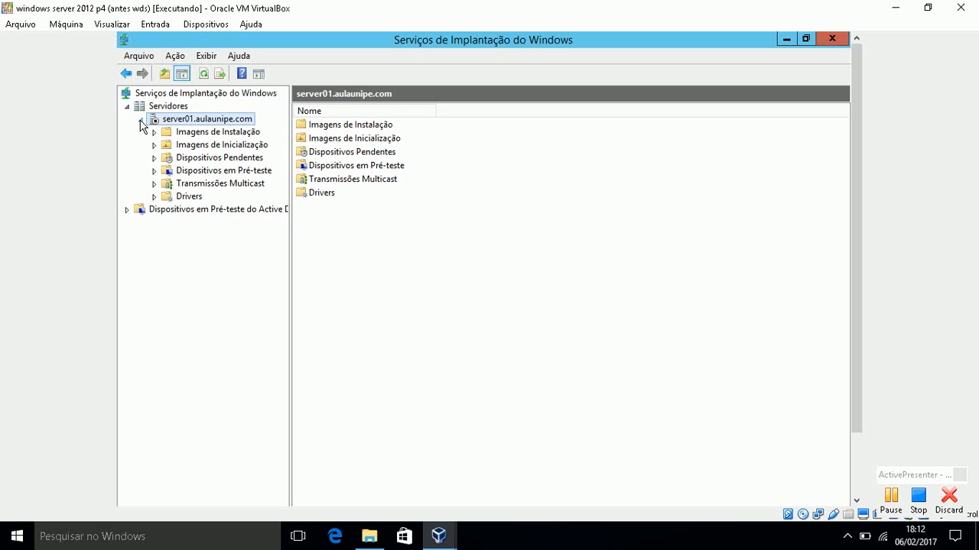
{"action": "left_click", "coordinate": [237, 135]}
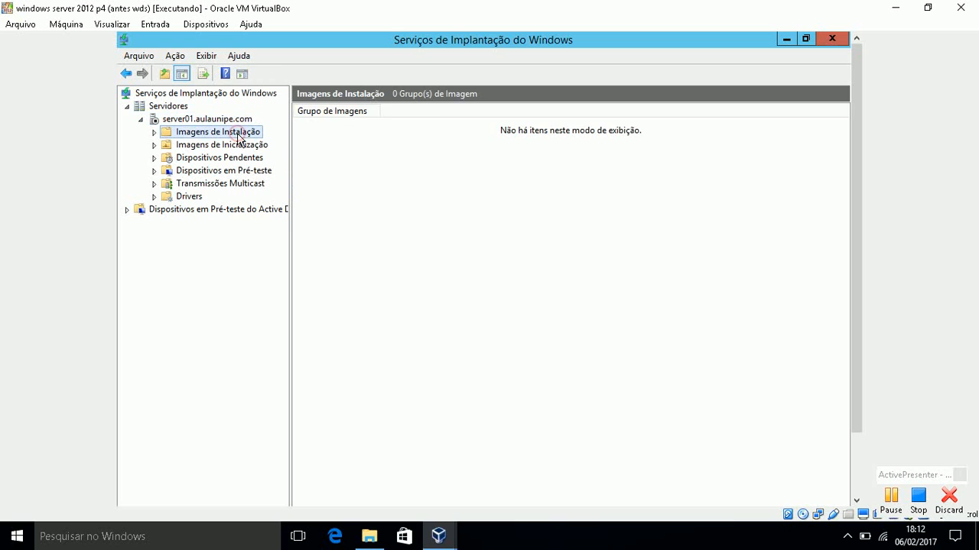
{"action": "right_click", "coordinate": [239, 138]}
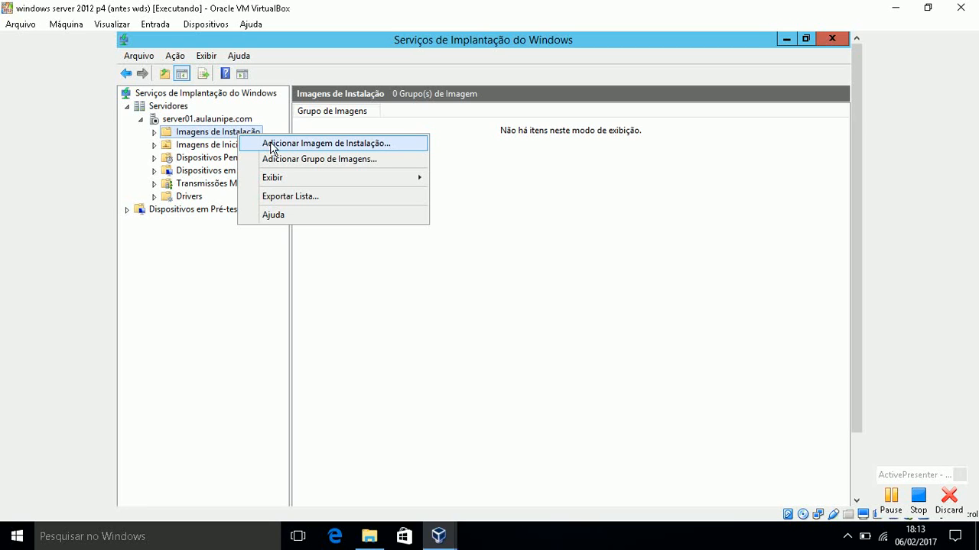
{"action": "left_click", "coordinate": [272, 145]}
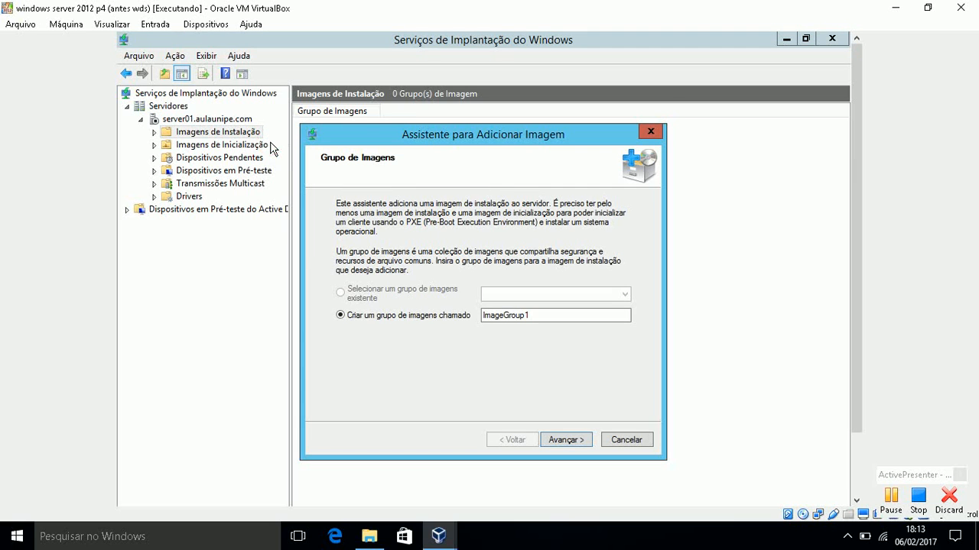
{"action": "left_click", "coordinate": [542, 316]}
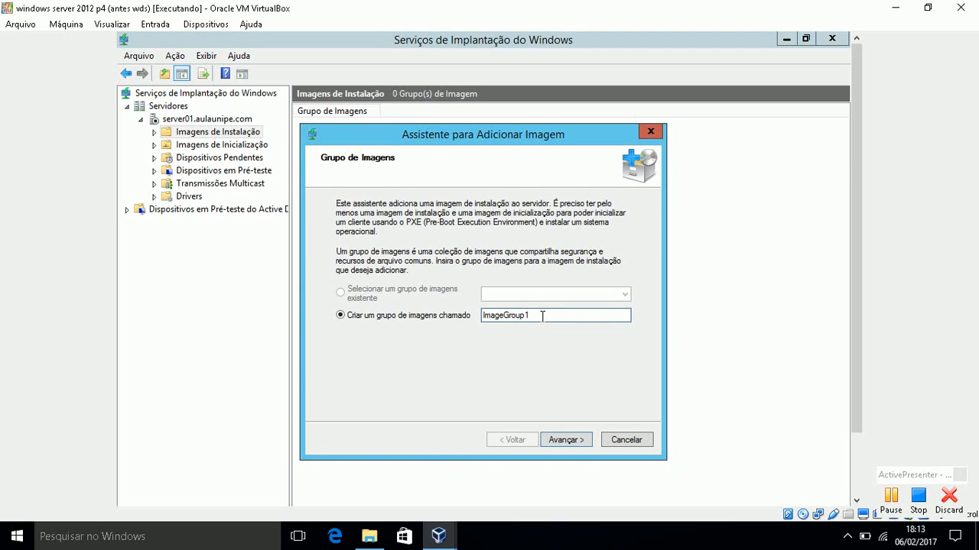
{"action": "key", "text": "BackSpace"}
{"action": "key", "text": "BackSpace"}
{"action": "key", "text": "BackSpace"}
{"action": "key", "text": "BackSpace"}
{"action": "key", "text": "BackSpace"}
{"action": "key", "text": "BackSpace"}
{"action": "key", "text": "BackSpace"}
{"action": "key", "text": "BackSpace"}
{"action": "key", "text": "BackSpace"}
{"action": "key", "text": "BackSpace"}
{"action": "key", "text": "BackSpace"}
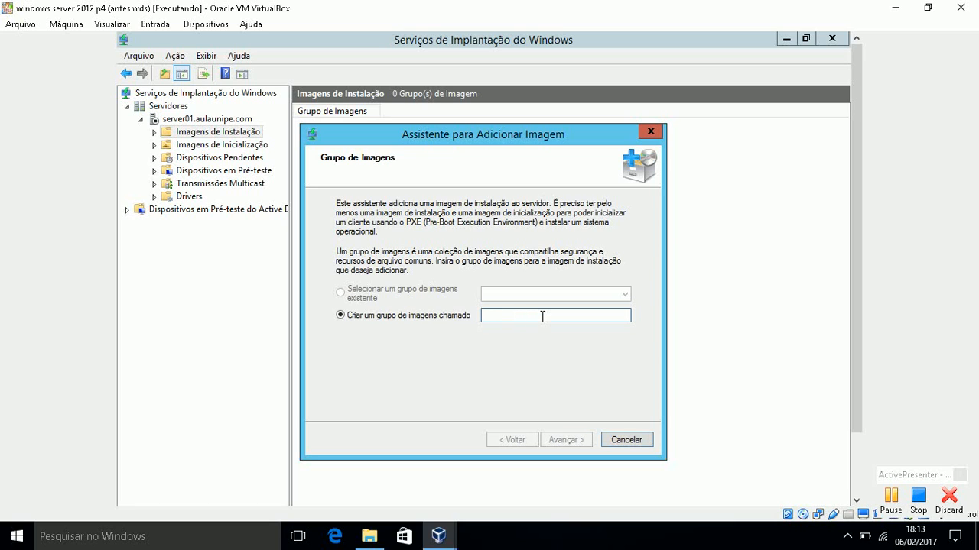
{"action": "type", "text": "Financeiro"}
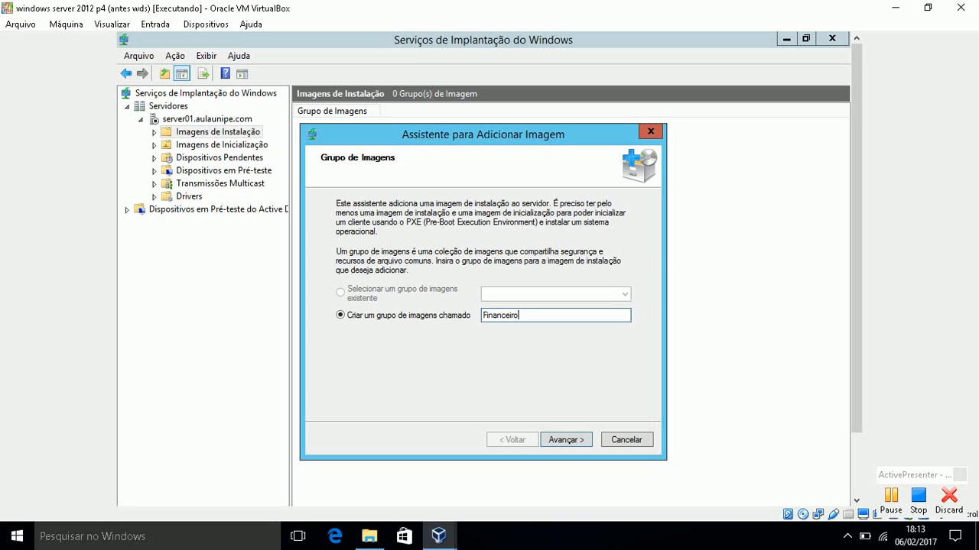
{"action": "left_click", "coordinate": [566, 440]}
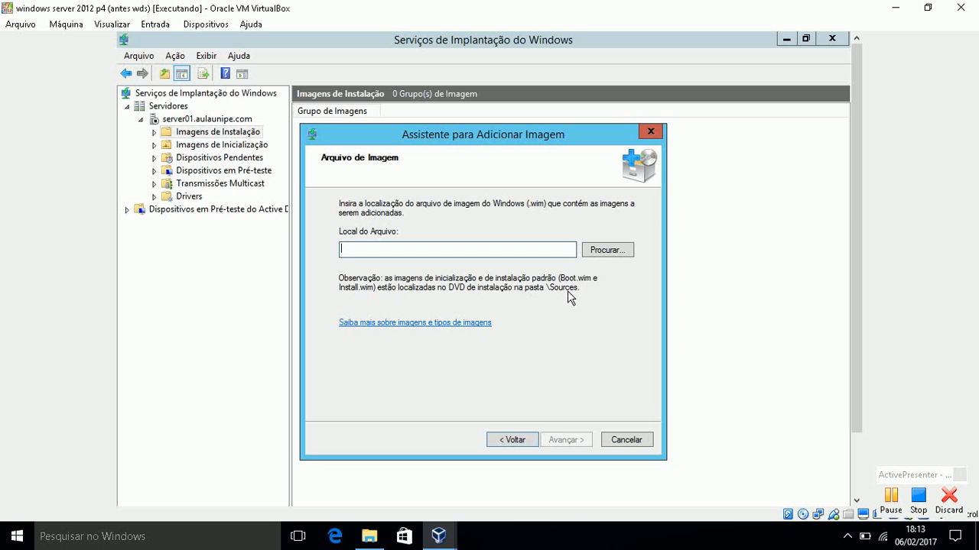
- Choose install.wim from the sources folder of the CD drive (D:) as the image file and continue
{"action": "left_click", "coordinate": [596, 253]}
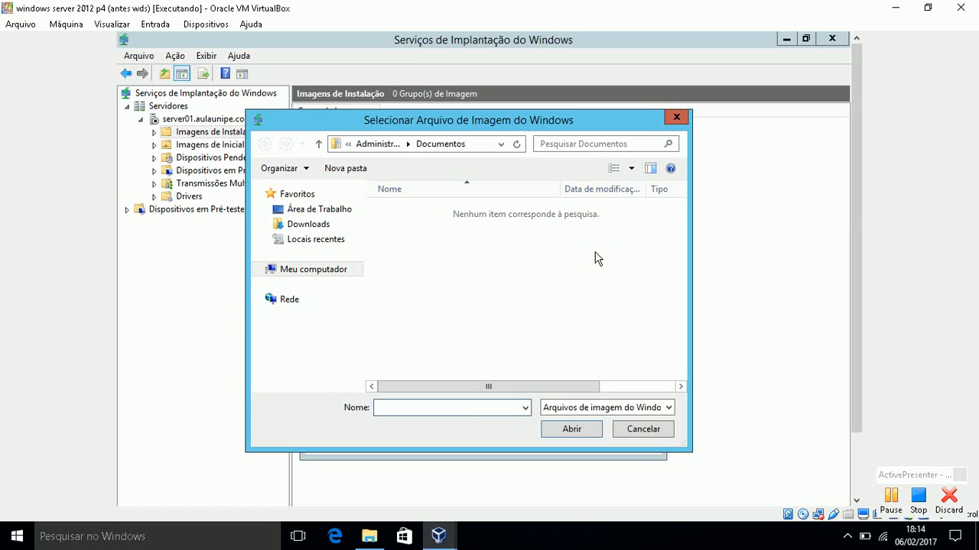
{"action": "left_click", "coordinate": [290, 274]}
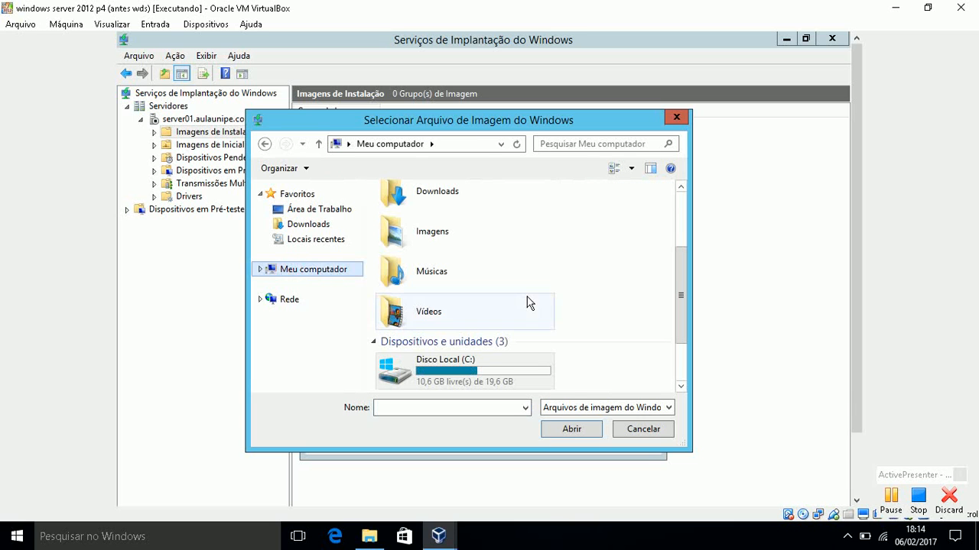
{"action": "left_click_drag", "start_coordinate": [684, 316], "coordinate": [684, 349]}
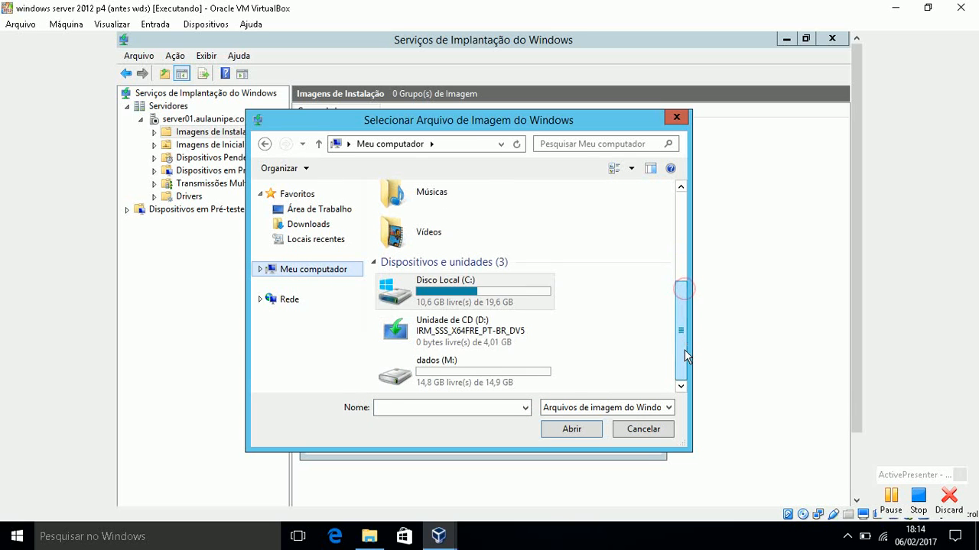
{"action": "double_click", "coordinate": [483, 342]}
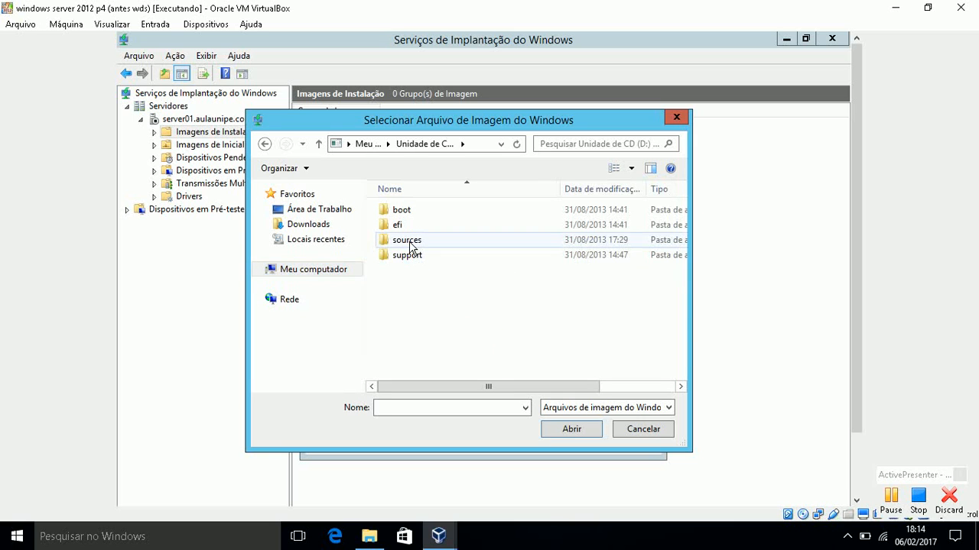
{"action": "double_click", "coordinate": [408, 242]}
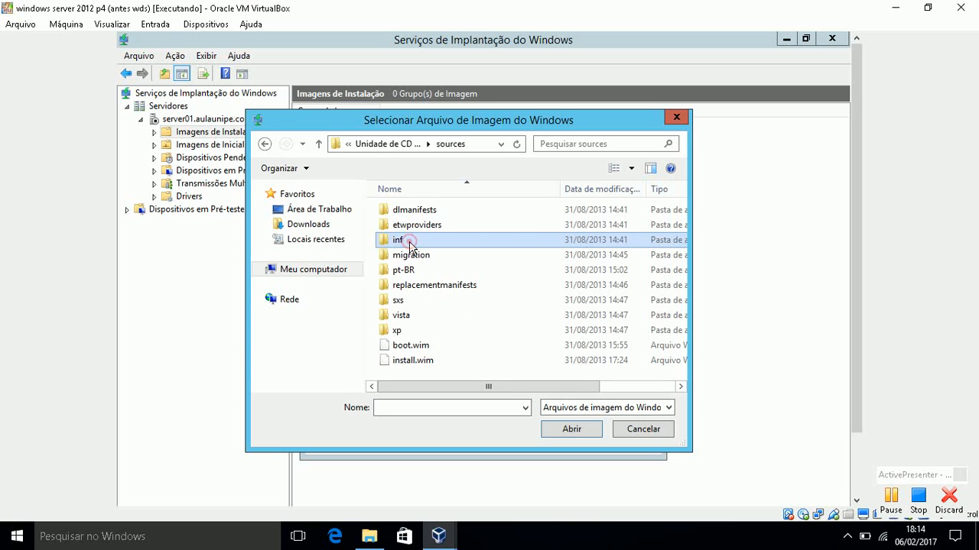
{"action": "left_click", "coordinate": [443, 360]}
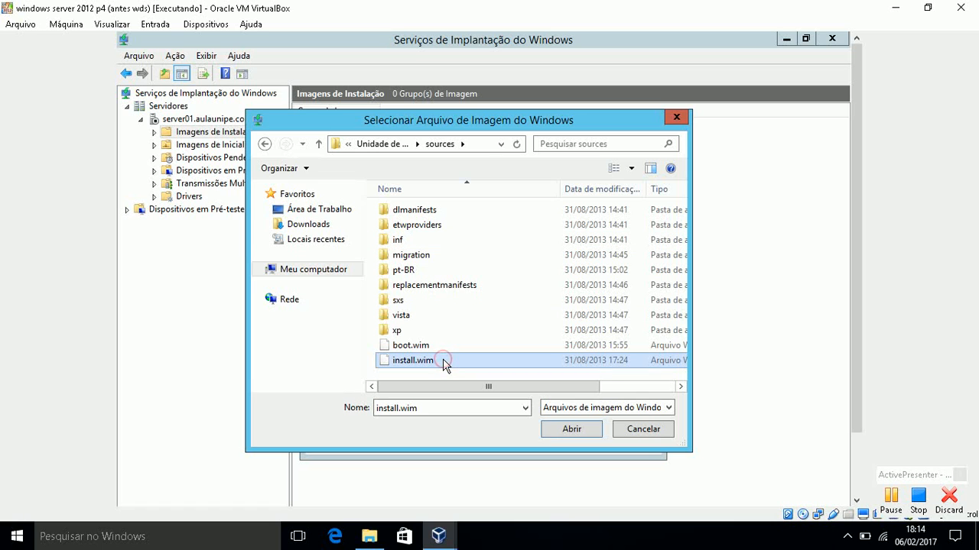
{"action": "left_click", "coordinate": [575, 433]}
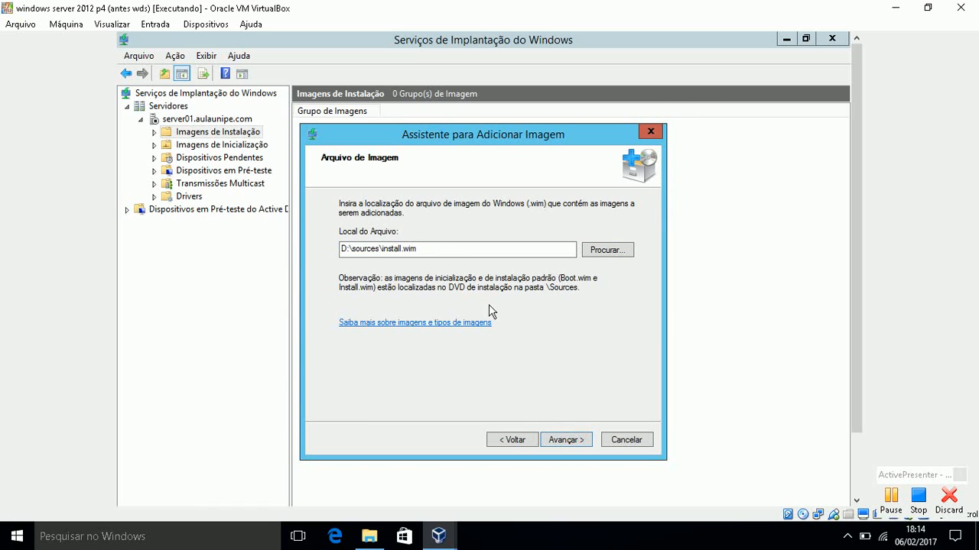
{"action": "left_click", "coordinate": [566, 443]}
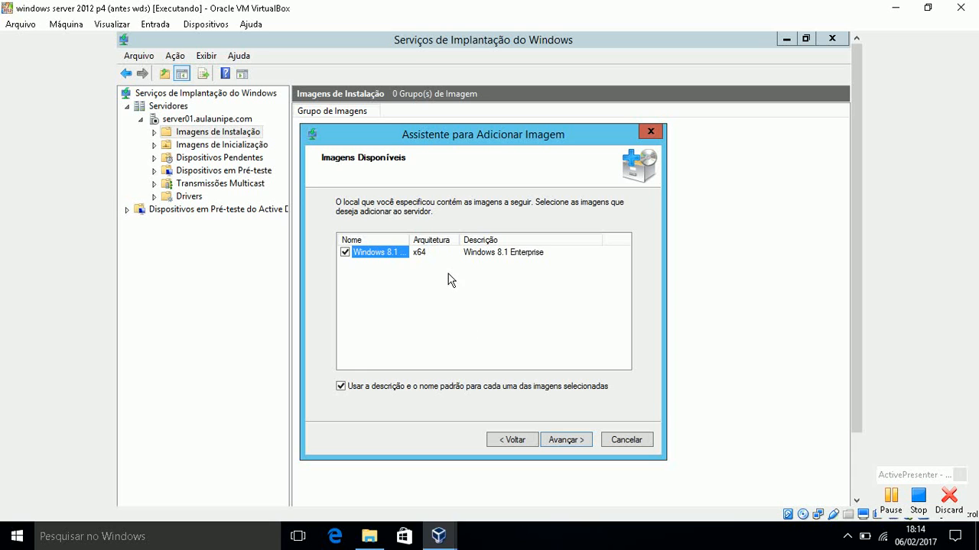
- Add the Windows 8.1 Enterprise x64 image with its default name and description to the server and finish the wizard
{"action": "left_click", "coordinate": [564, 442]}
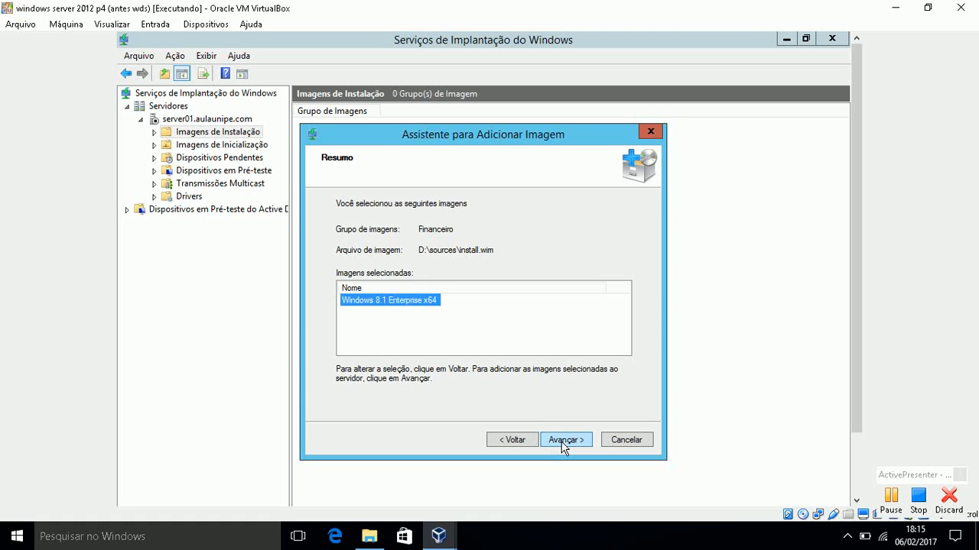
{"action": "left_click", "coordinate": [563, 441]}
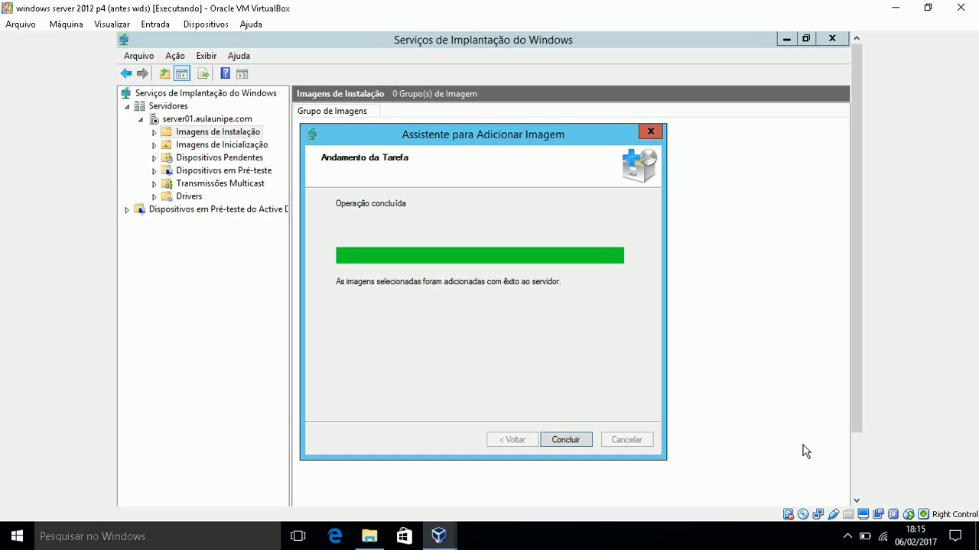
{"action": "left_click", "coordinate": [575, 437]}
{"action": "left_click", "coordinate": [572, 437]}
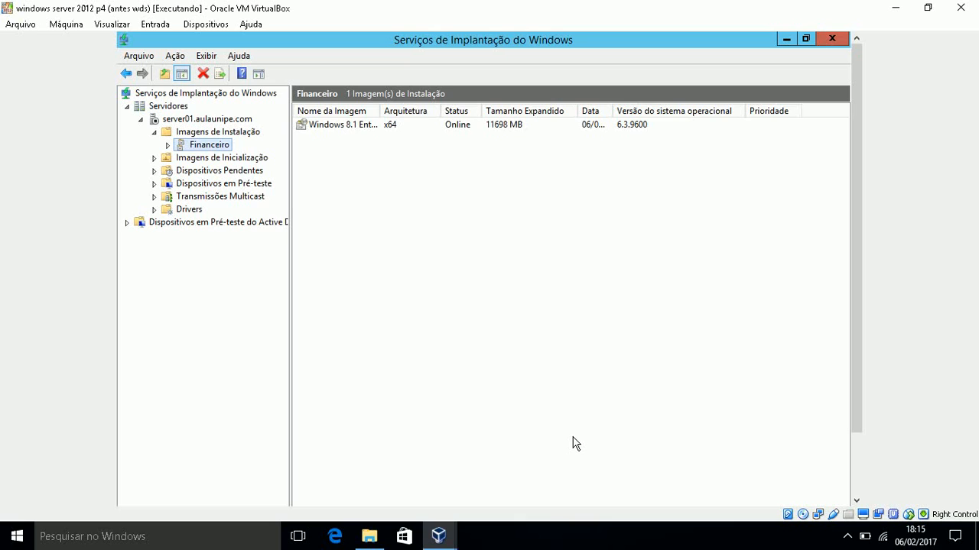
- Examine the image files stored in imagens\Images\Financeiro on the dados (M:) drive in File Explorer, and close the window
{"action": "key", "text": "super+e"}
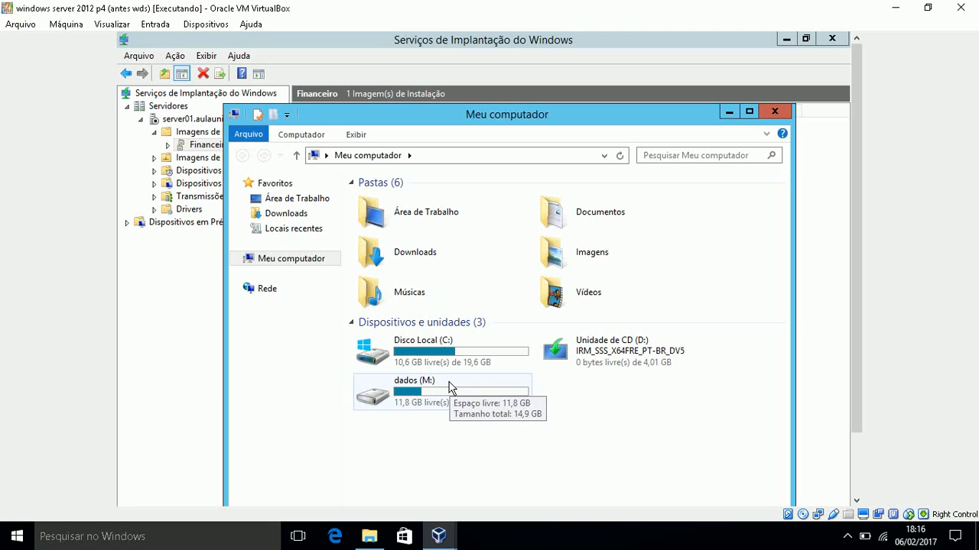
{"action": "double_click", "coordinate": [450, 388]}
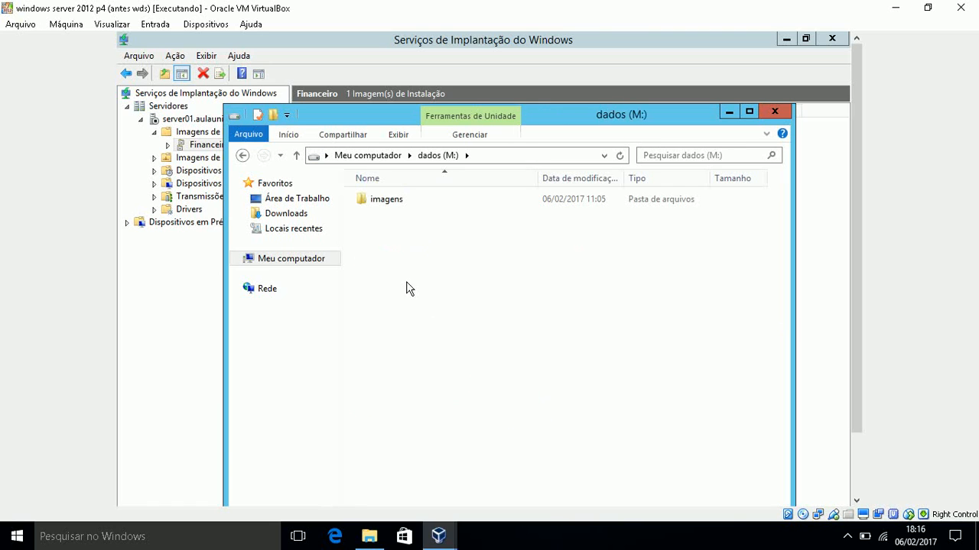
{"action": "double_click", "coordinate": [386, 200]}
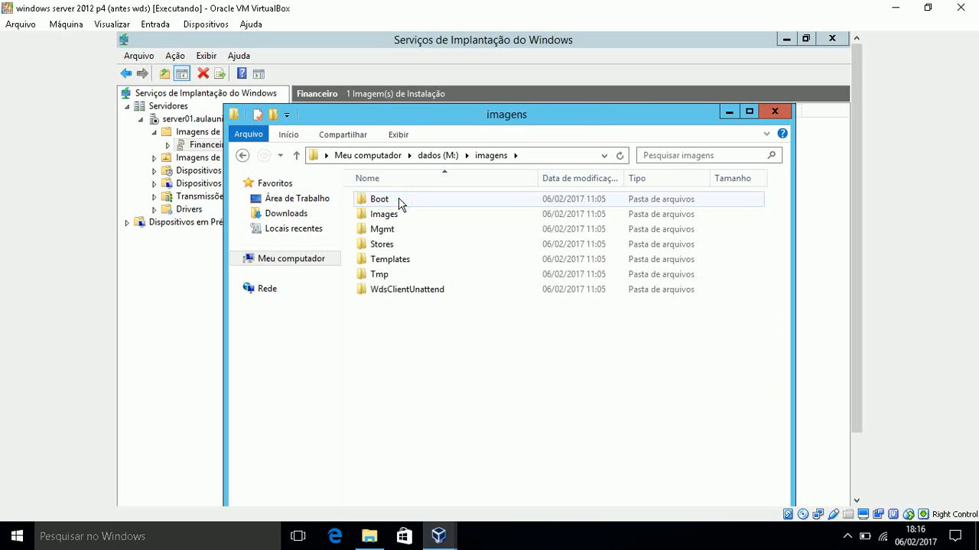
{"action": "double_click", "coordinate": [408, 216]}
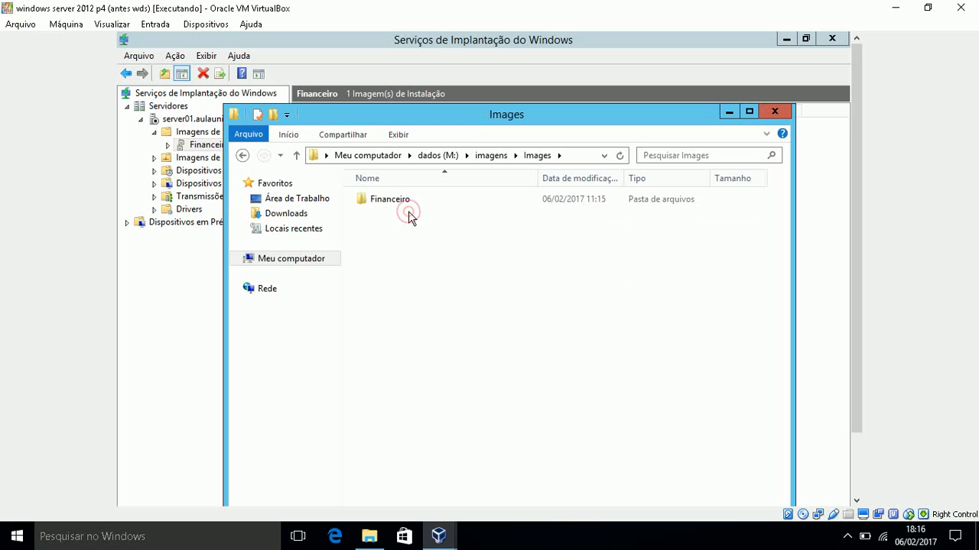
{"action": "double_click", "coordinate": [376, 205]}
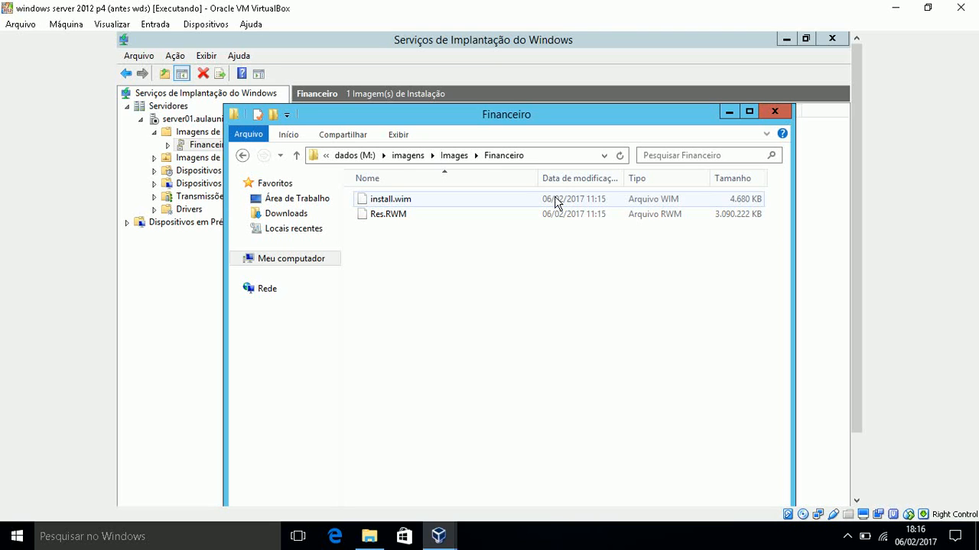
{"action": "left_click", "coordinate": [776, 112]}
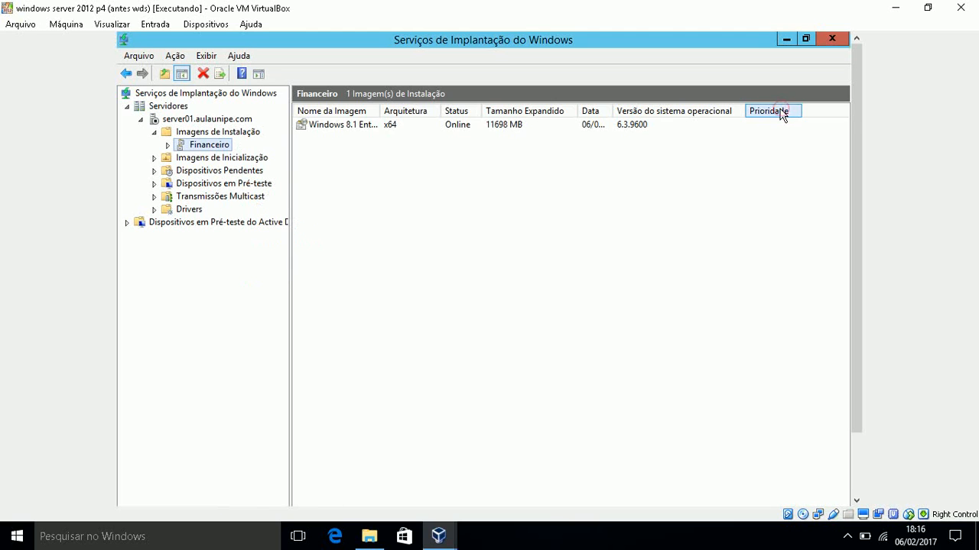
- Start adding a boot image under Imagens de Inicialização, using boot.wim from the CD drive's sources folder as the image file
{"action": "right_click", "coordinate": [256, 162]}
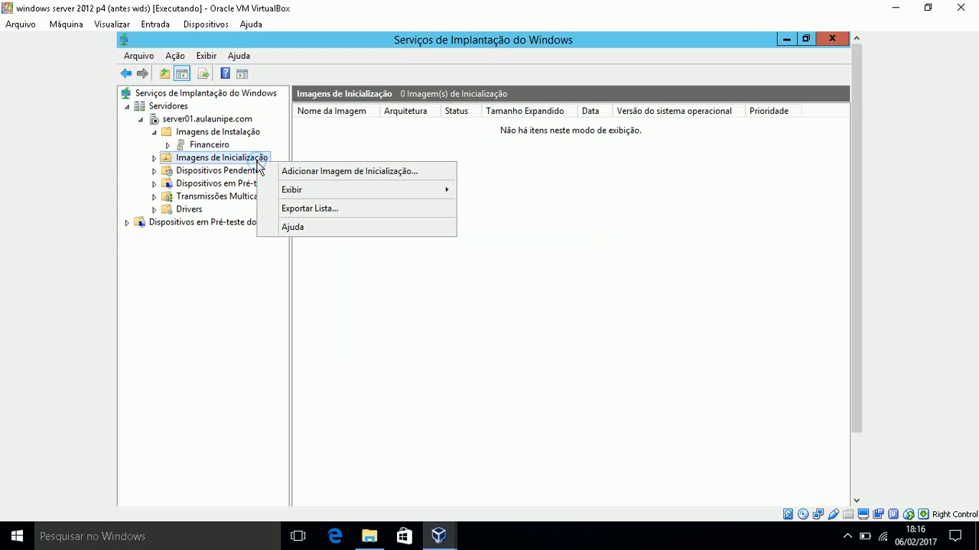
{"action": "left_click", "coordinate": [305, 172]}
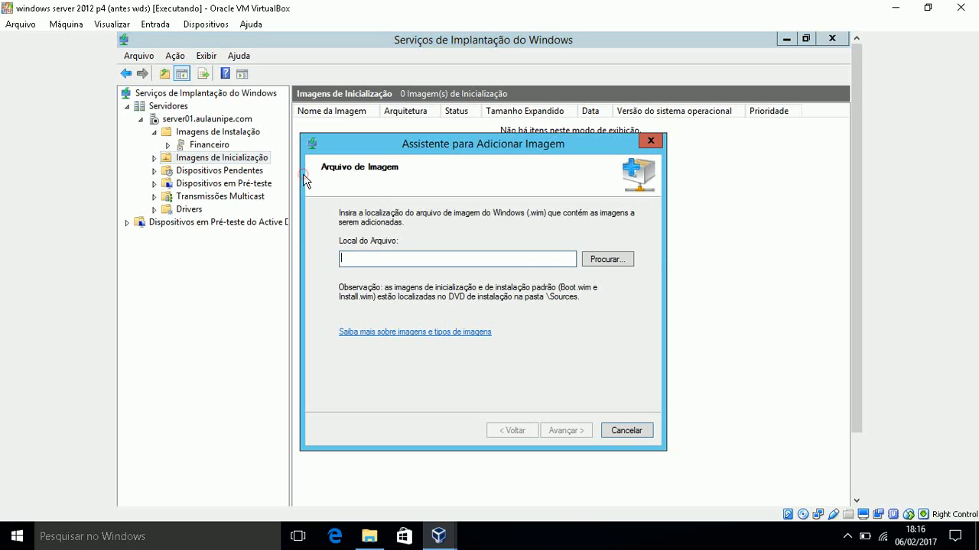
{"action": "left_click", "coordinate": [596, 263]}
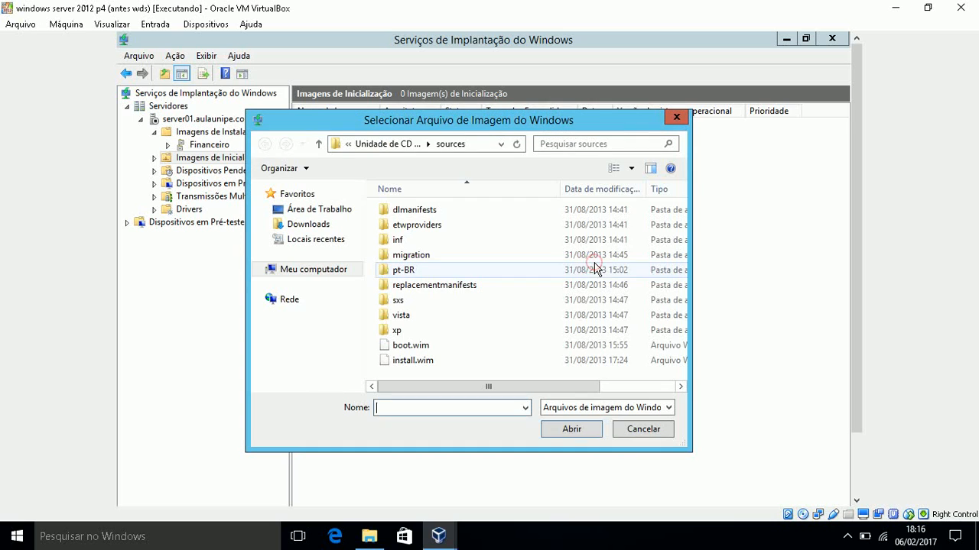
{"action": "left_click", "coordinate": [437, 345]}
{"action": "left_click", "coordinate": [595, 429]}
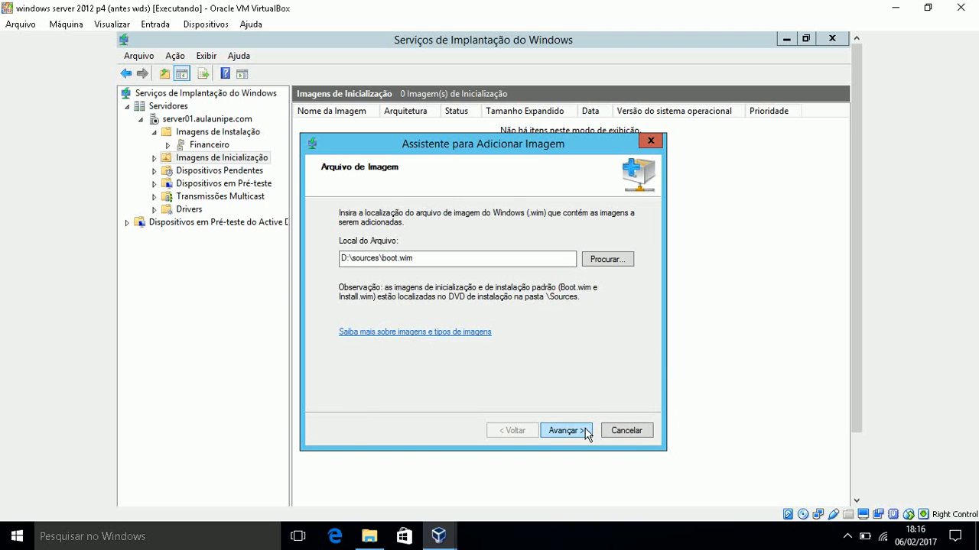
{"action": "left_click", "coordinate": [584, 432]}
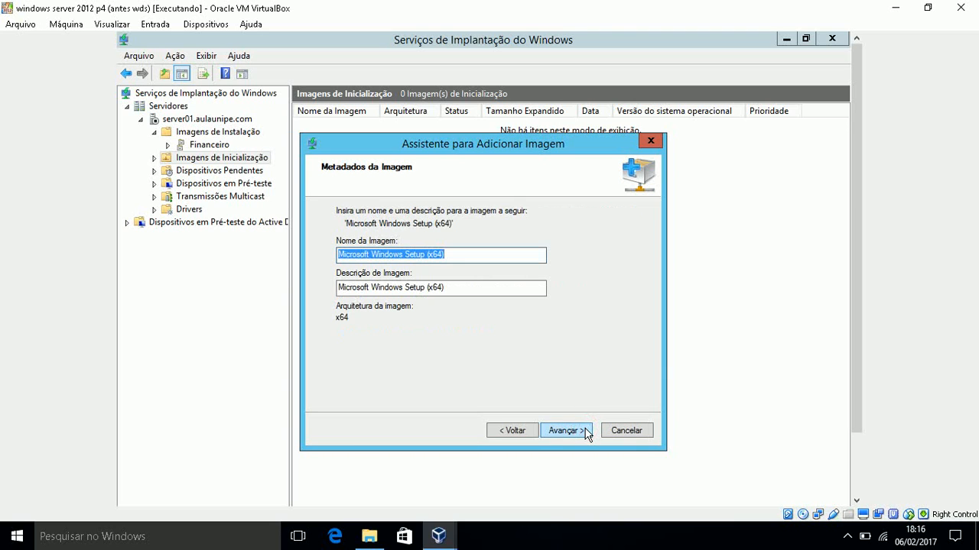
- Set the boot image's name and description to "Microsoft Windows Setup (x64) 8.1" and add it to the server, finishing the wizard
{"action": "left_click", "coordinate": [464, 260]}
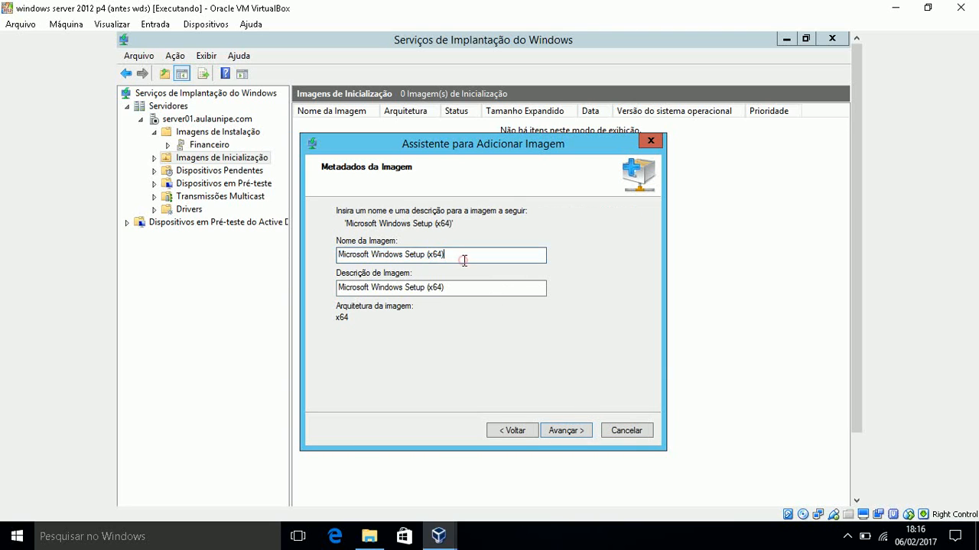
{"action": "type", "text": "8.1"}
{"action": "key", "text": "Tab"}
{"action": "key", "text": "Tab"}
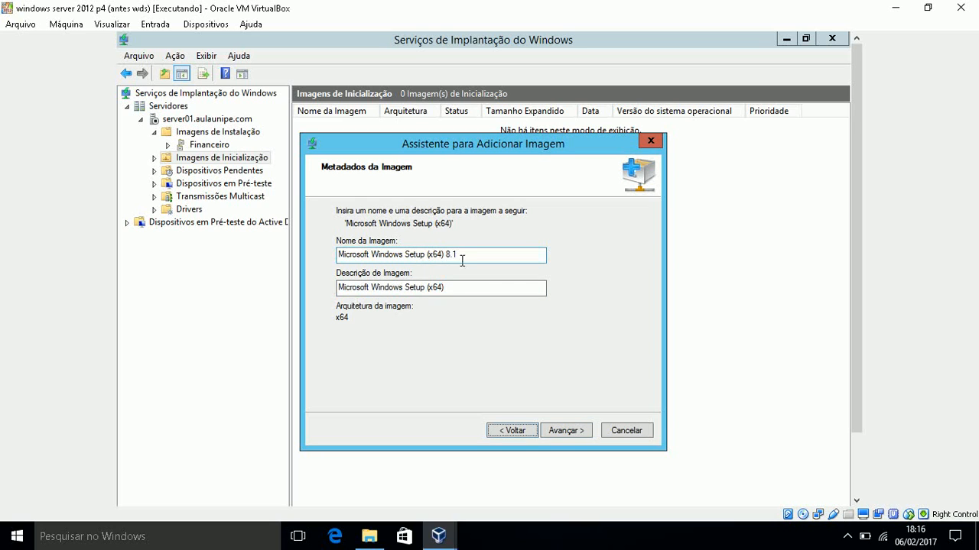
{"action": "left_click", "coordinate": [467, 288]}
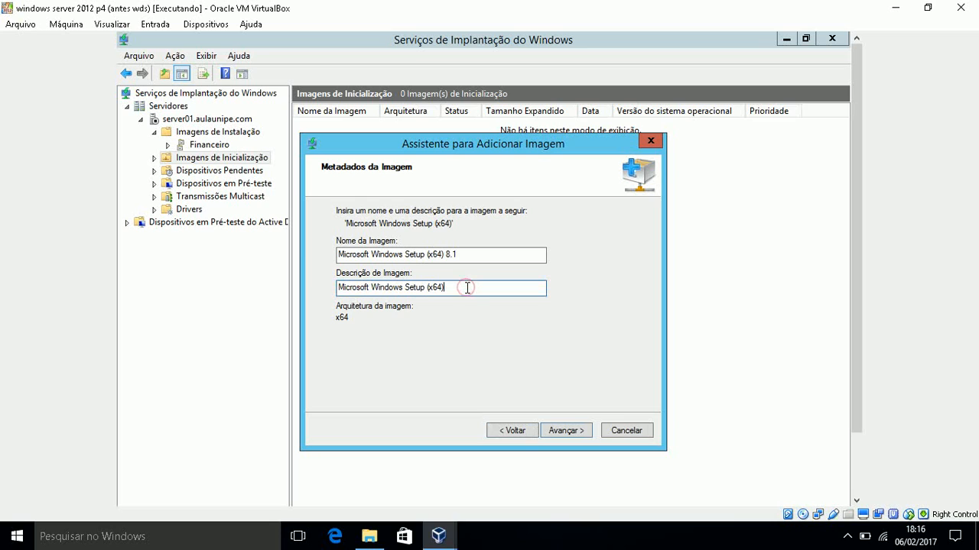
{"action": "type", "text": "8.1"}
{"action": "left_click", "coordinate": [568, 429]}
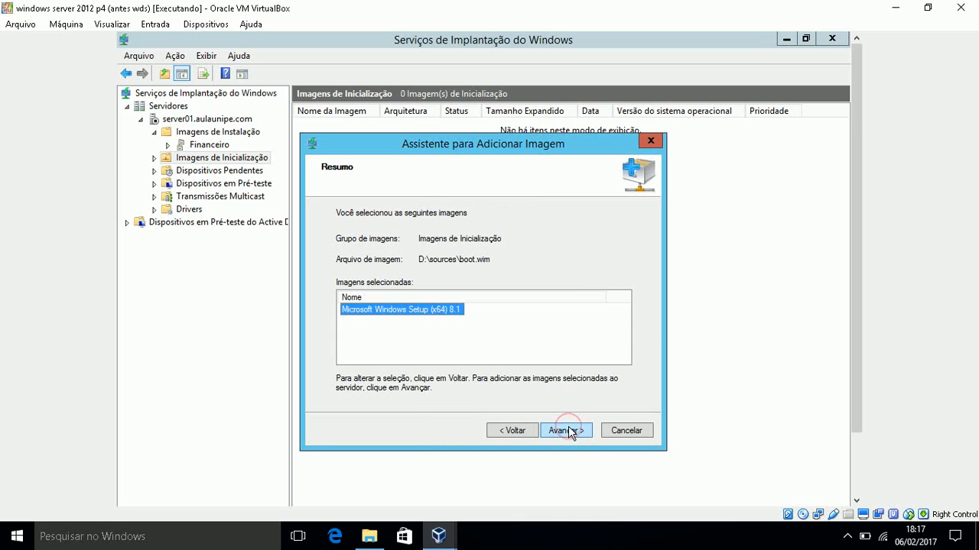
{"action": "left_click", "coordinate": [568, 429]}
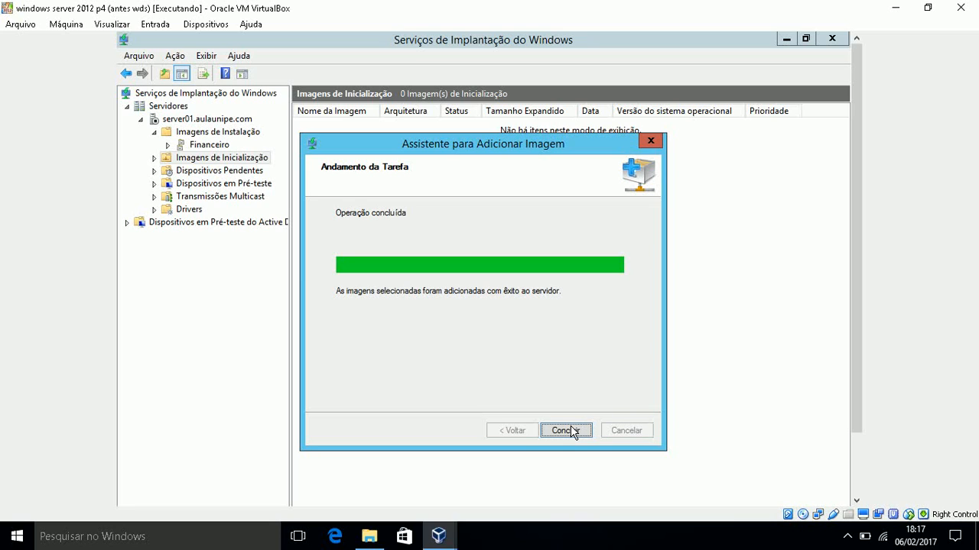
{"action": "left_click", "coordinate": [564, 431]}
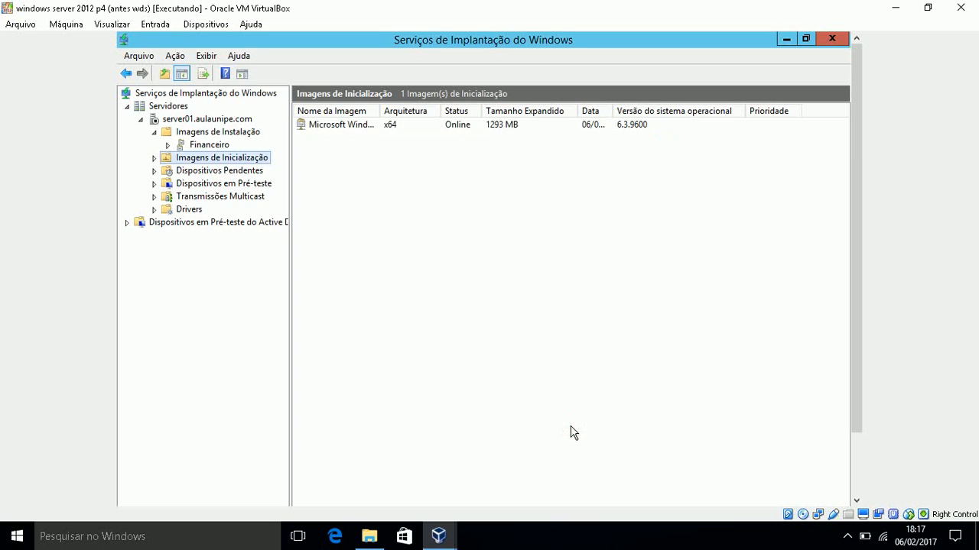
- Review the install image in the Financeiro group and the boot image under Imagens de Inicialização
{"action": "left_click", "coordinate": [197, 145]}
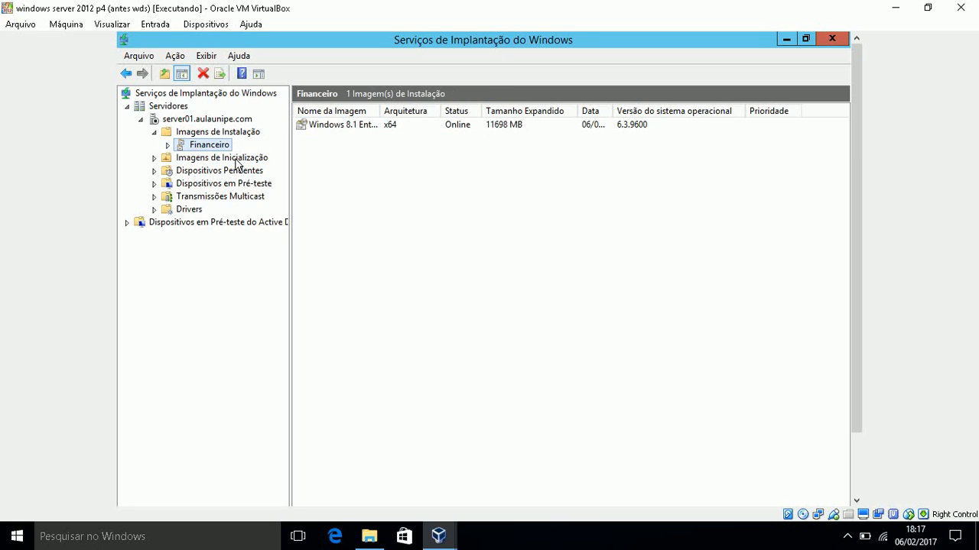
{"action": "left_click", "coordinate": [153, 157]}
{"action": "left_click", "coordinate": [176, 158]}
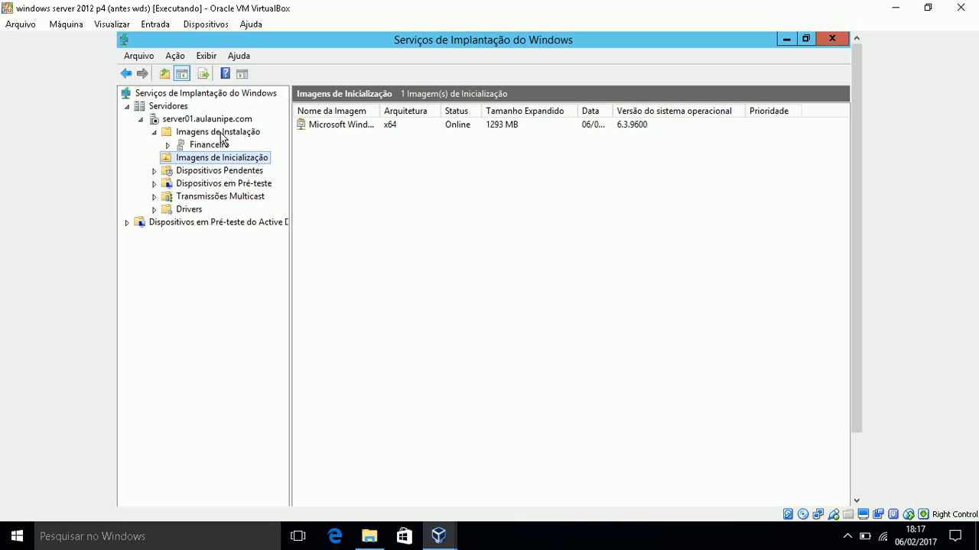
- Start the deployment service on server01.aulaunipe.com and dismiss the resulting notice
{"action": "left_click", "coordinate": [164, 121]}
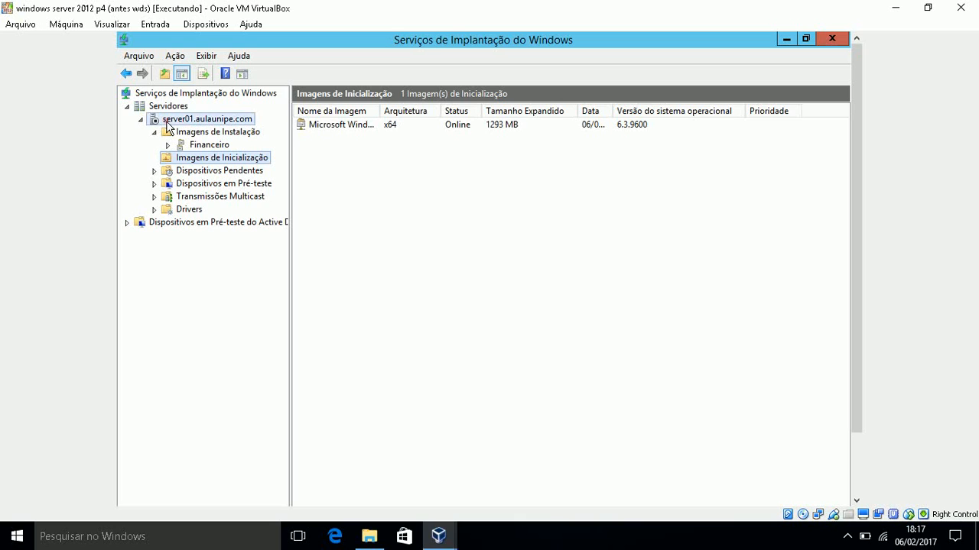
{"action": "right_click", "coordinate": [168, 125]}
{"action": "mouse_move", "coordinate": [217, 172]}
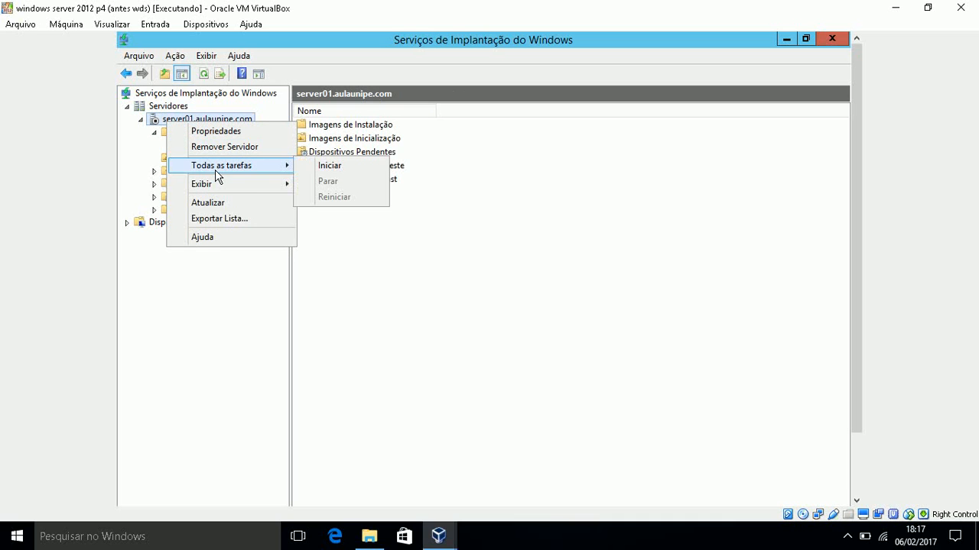
{"action": "left_click", "coordinate": [318, 169]}
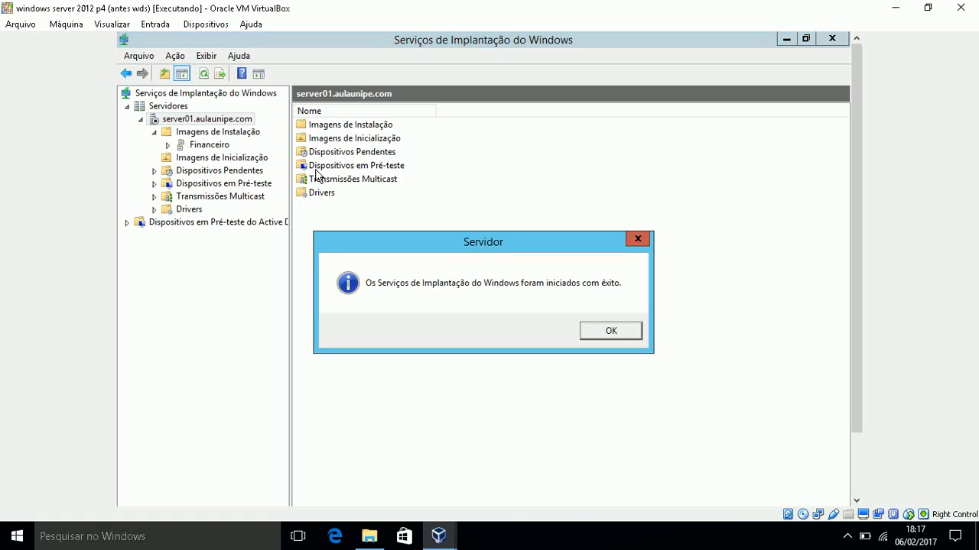
{"action": "left_click", "coordinate": [614, 335]}
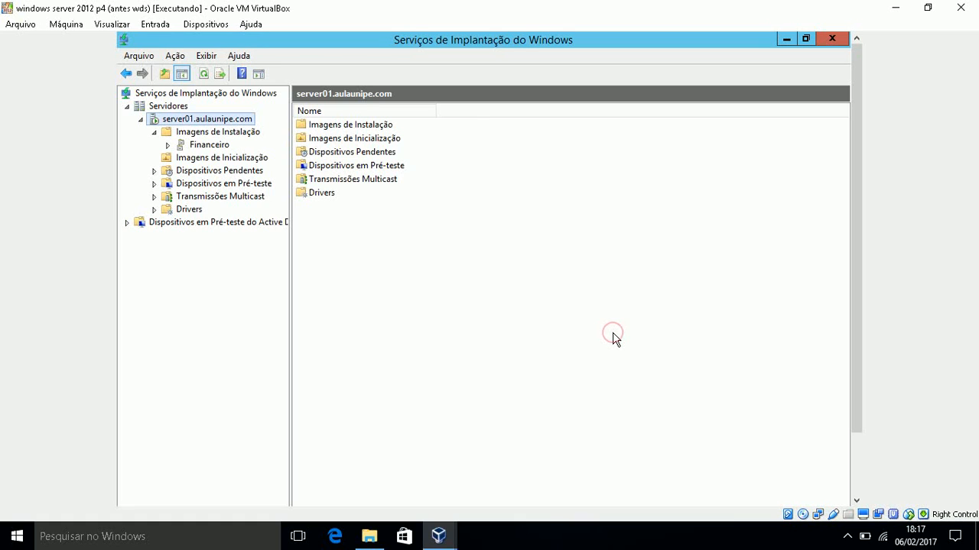